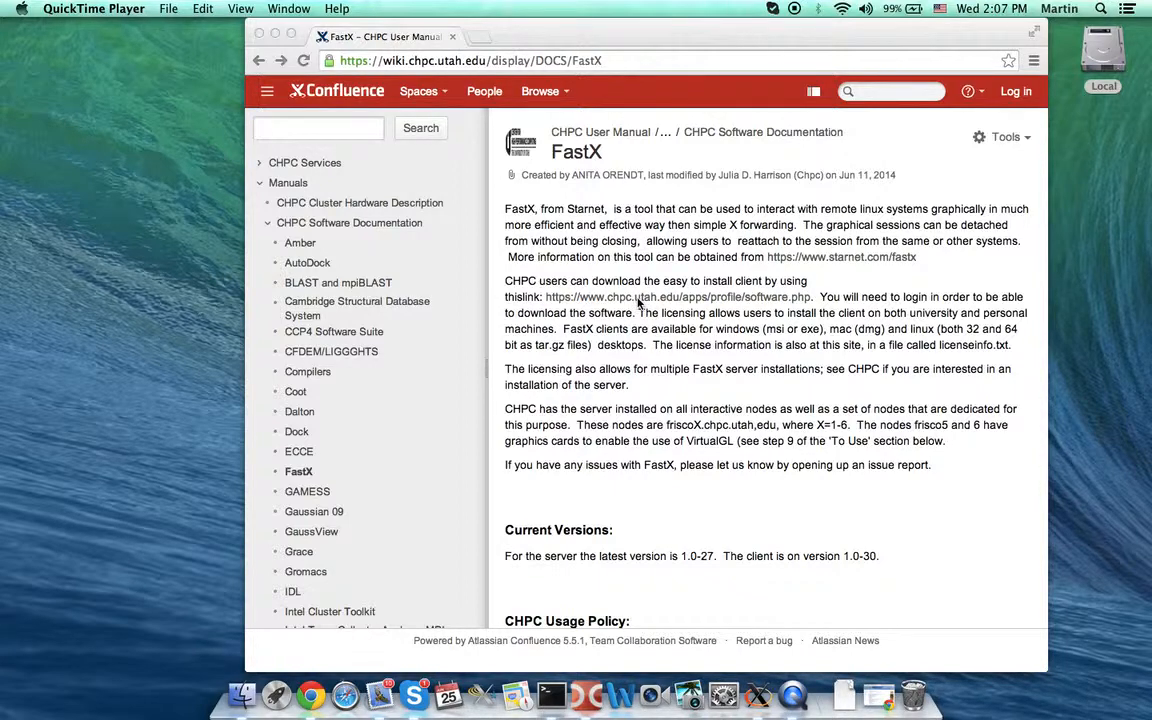
- Bring the Chrome window with the CHPC FastX documentation page to the front
click(638, 303)
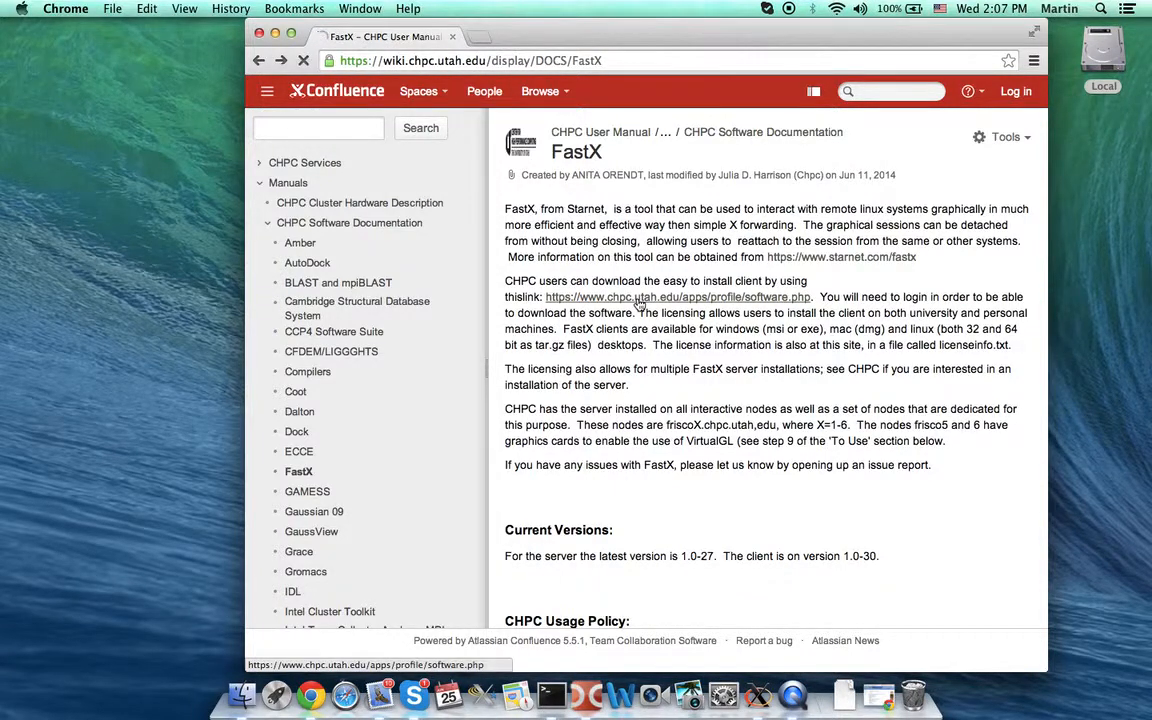
- Follow the software.php link and log in with the university ID and password
click(638, 299)
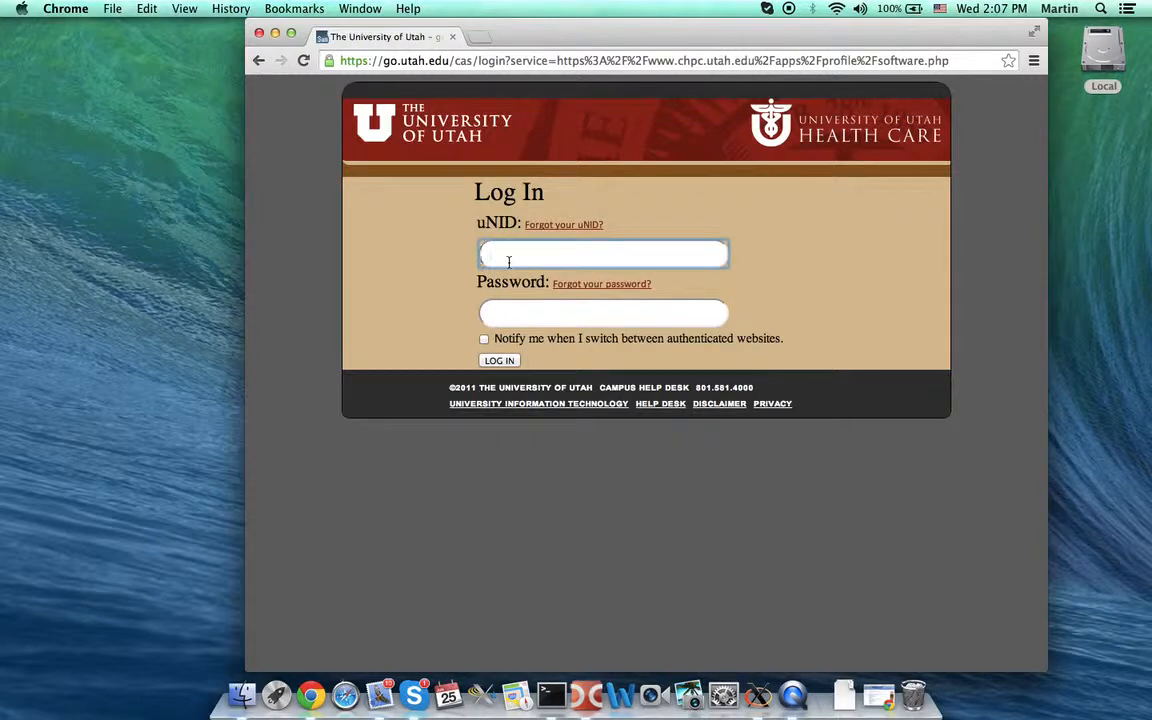
key(Tab)
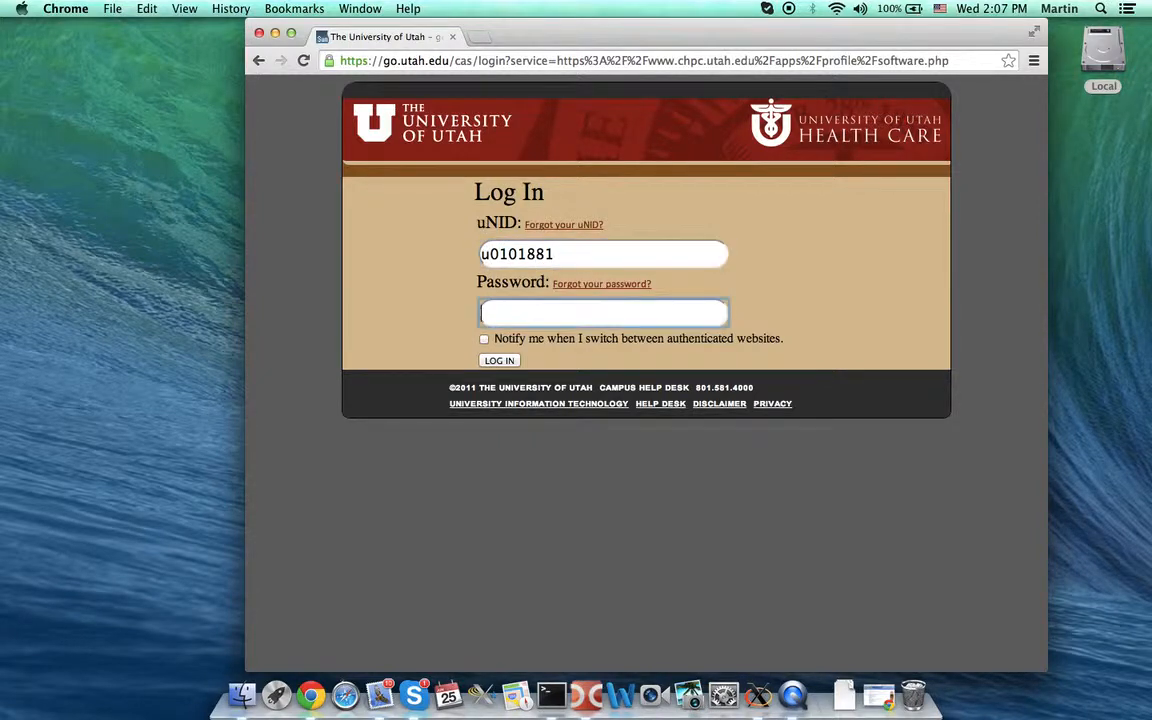
click(494, 364)
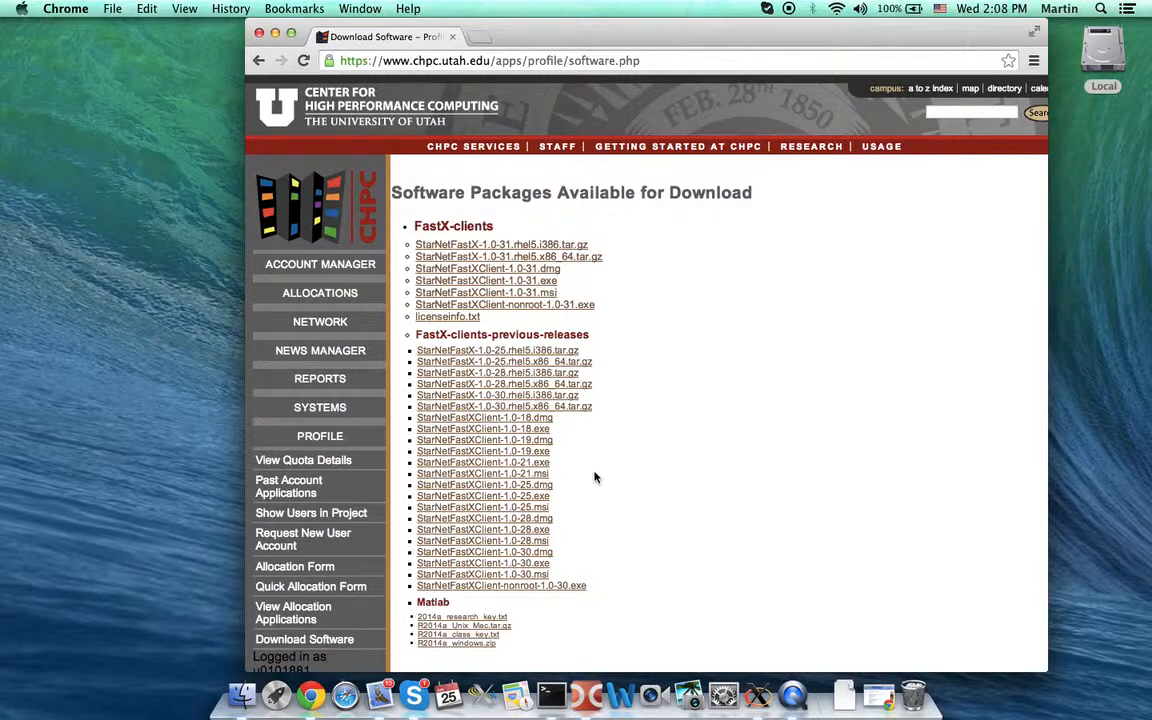
- Launch the FastX client showing the saved frisco2 and marastik connections
click(481, 694)
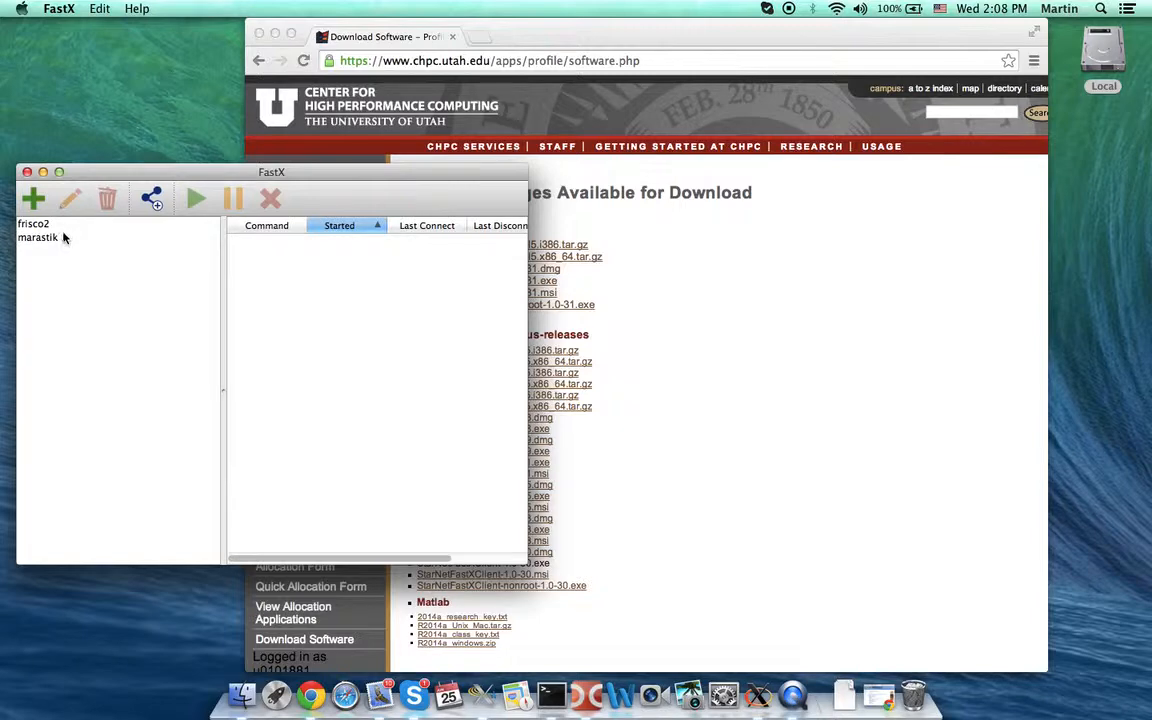
mouse_move(63, 237)
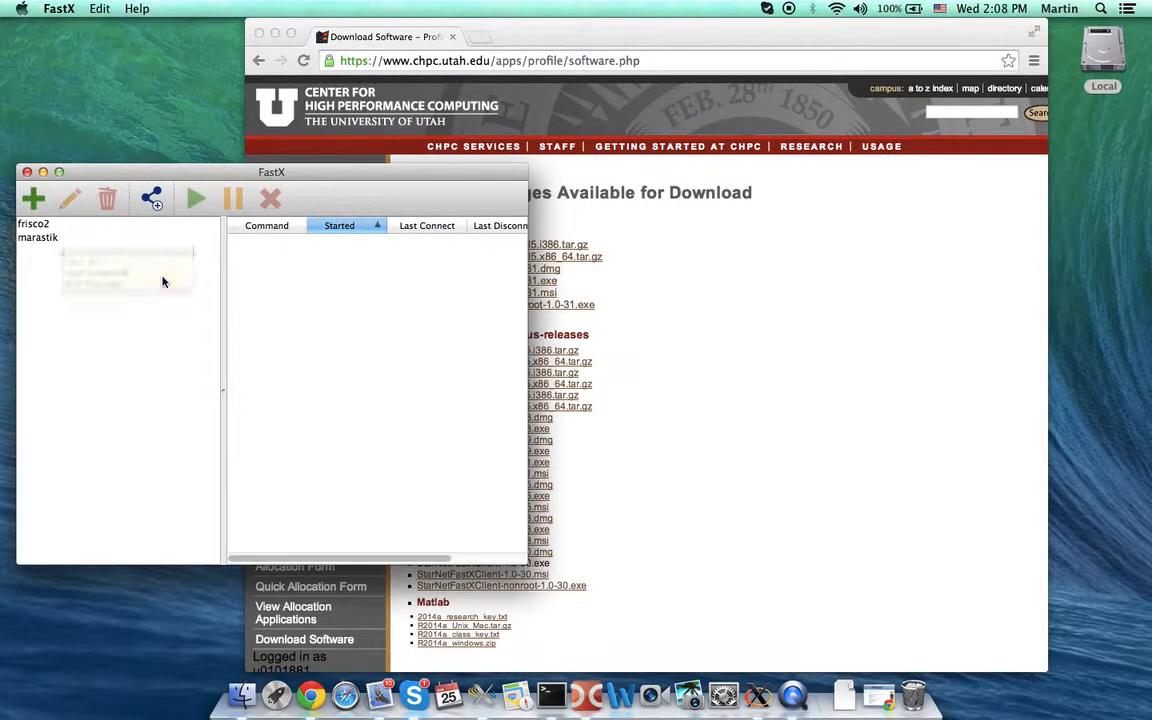
- Download licenseinfo.txt from the FastX-clients list and launch TextEdit to read it
click(700, 327)
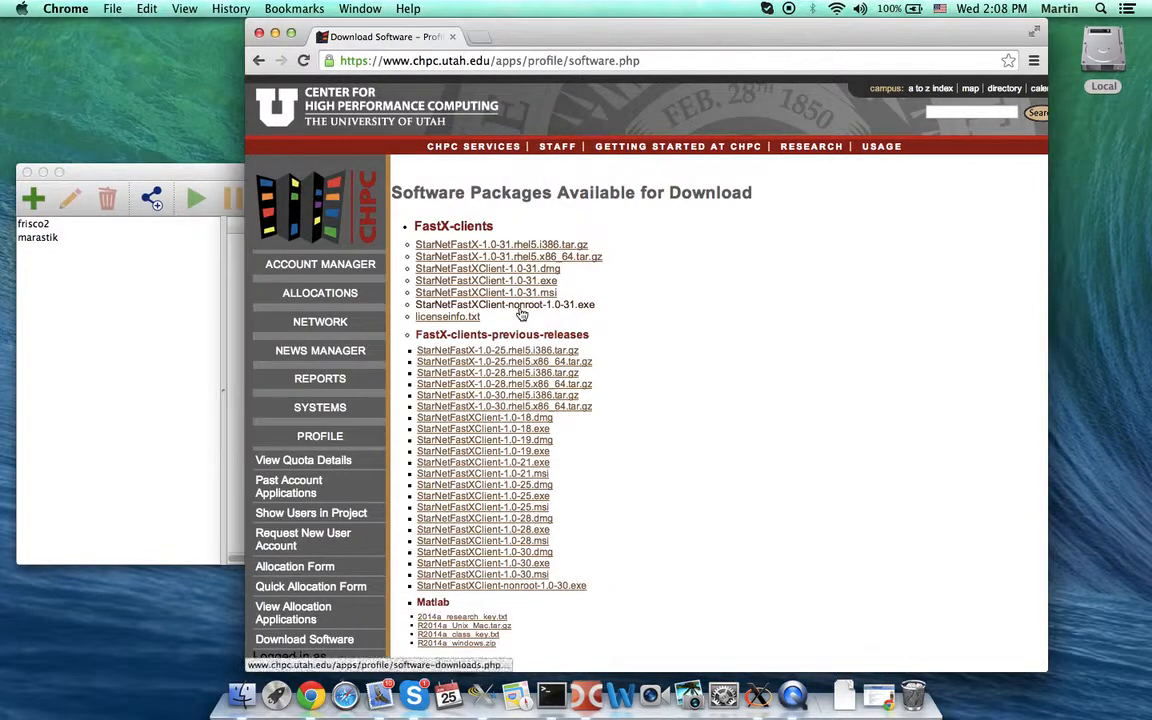
click(267, 67)
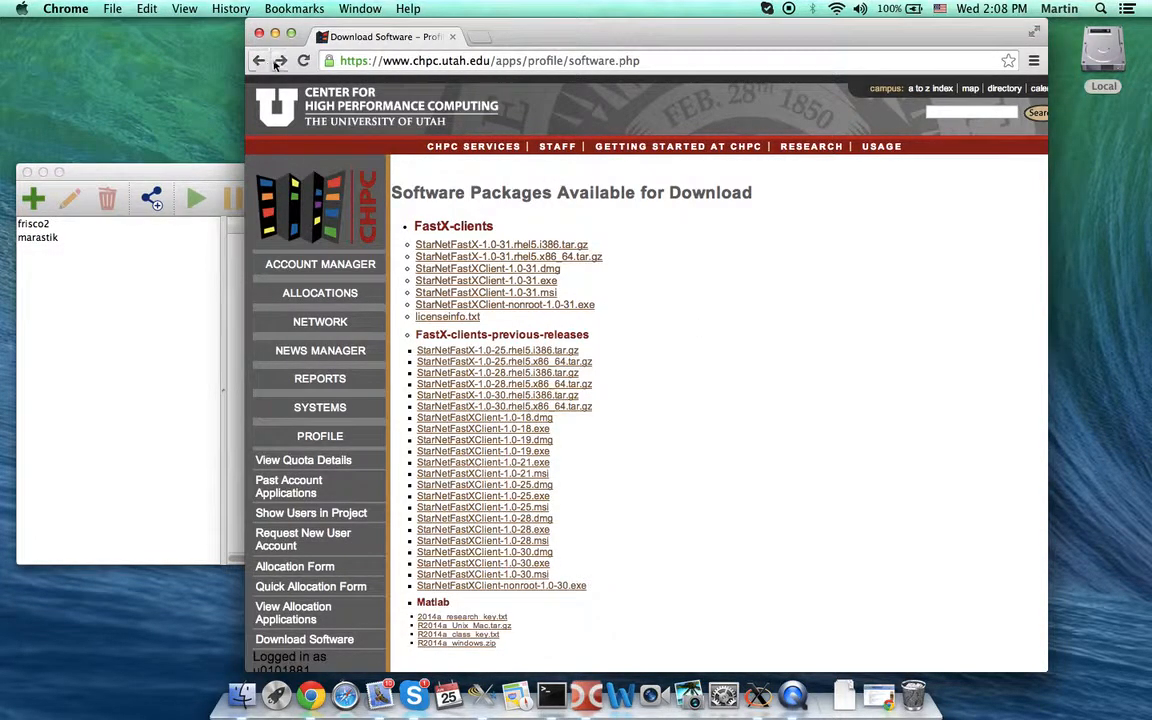
click(284, 63)
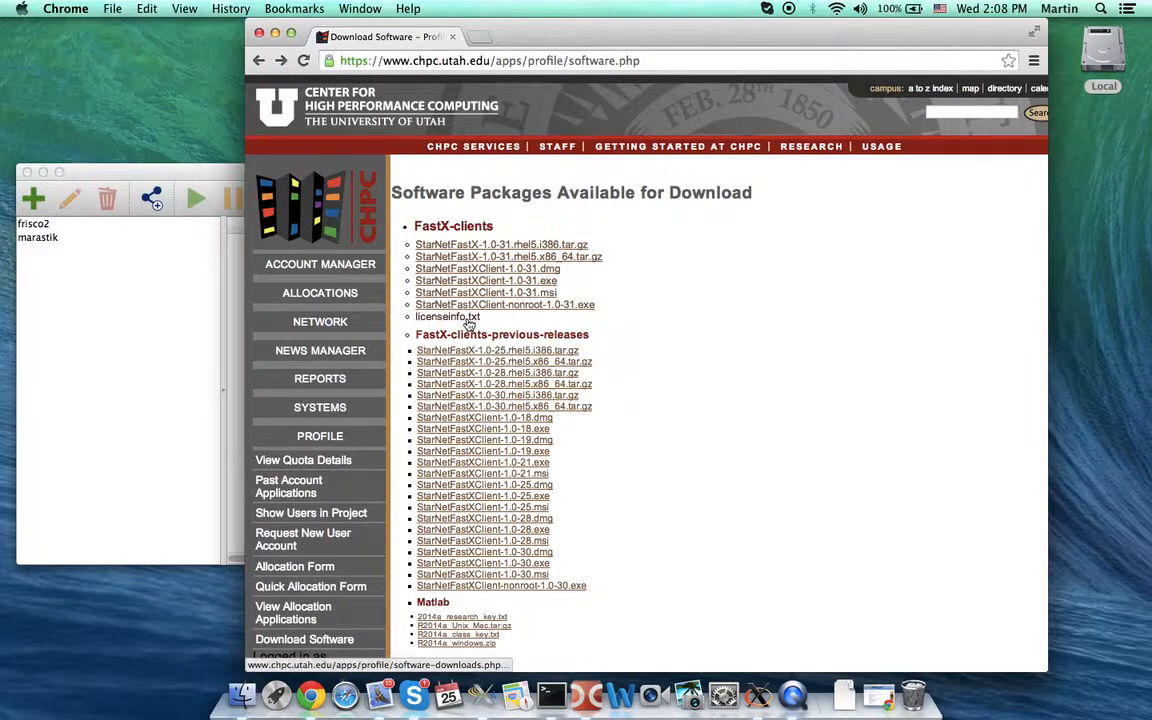
click(466, 318)
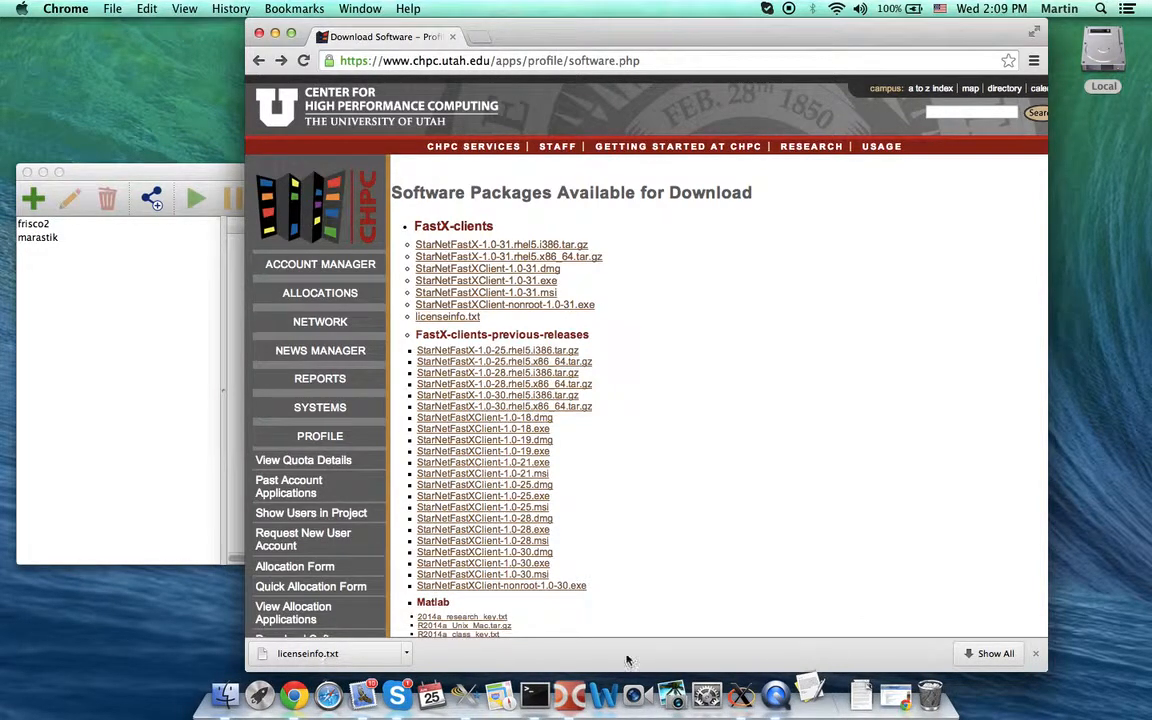
click(811, 697)
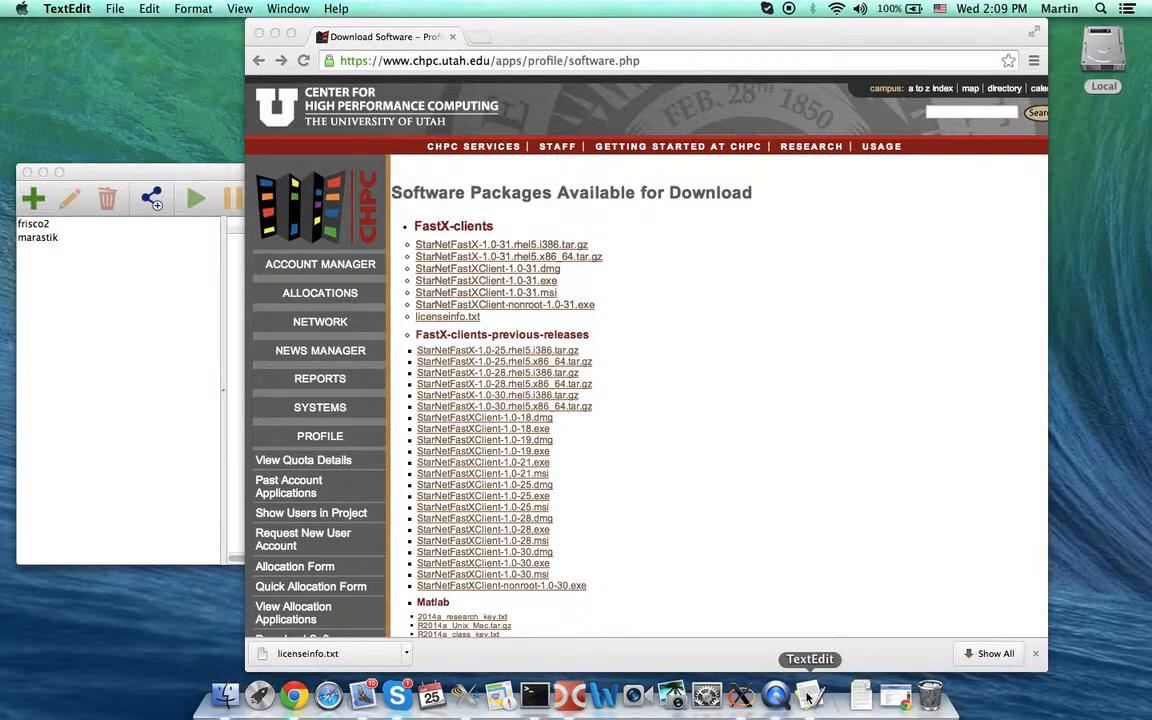
- Read license server flexvm.inscc.utah.edu and port 5053 in licenseinfo.txt, then close it and quit TextEdit
click(809, 699)
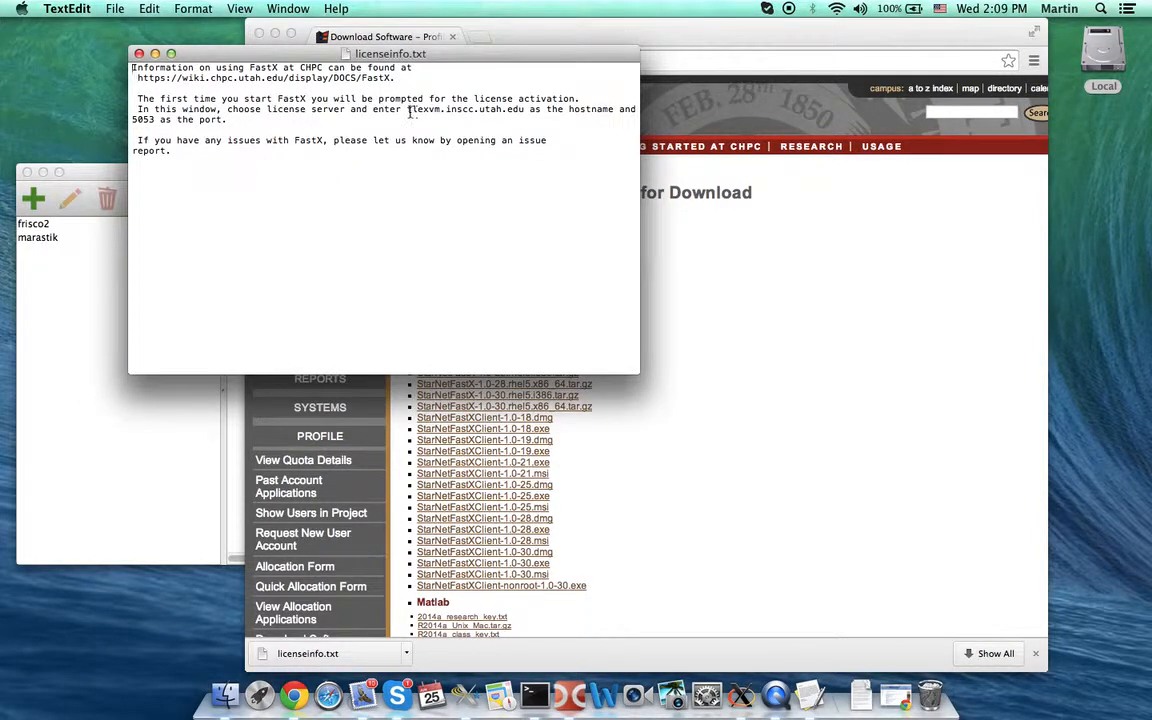
drag(408, 109, 527, 113)
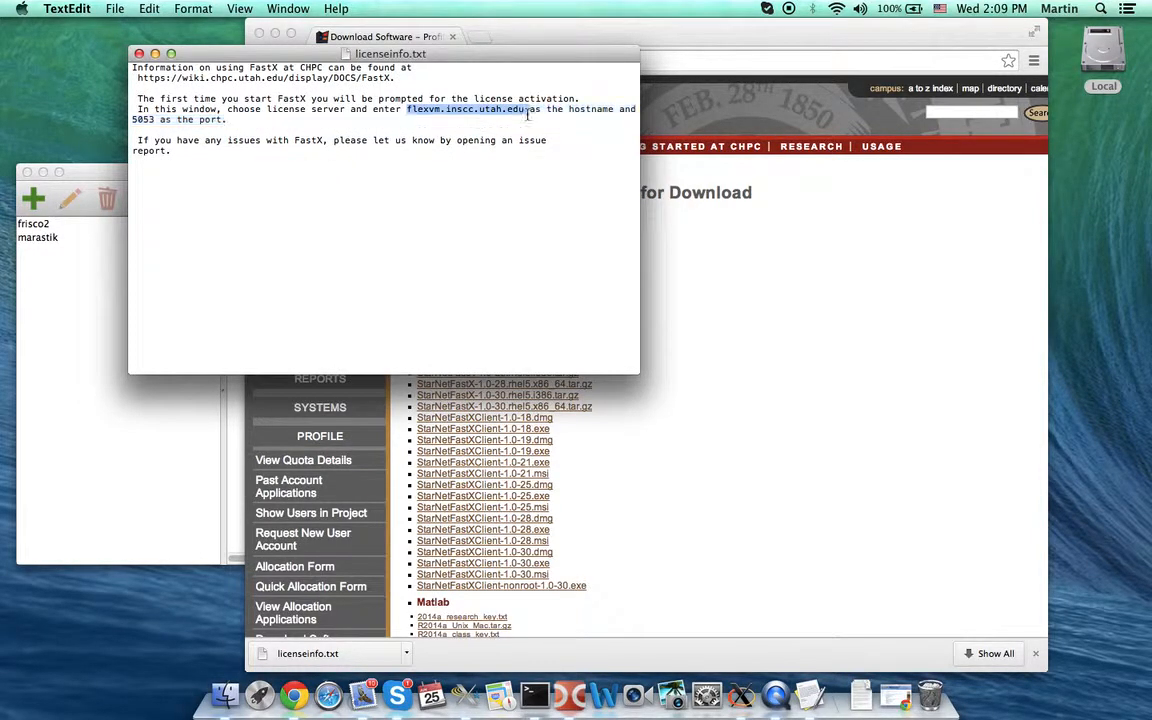
click(149, 120)
double_click(145, 120)
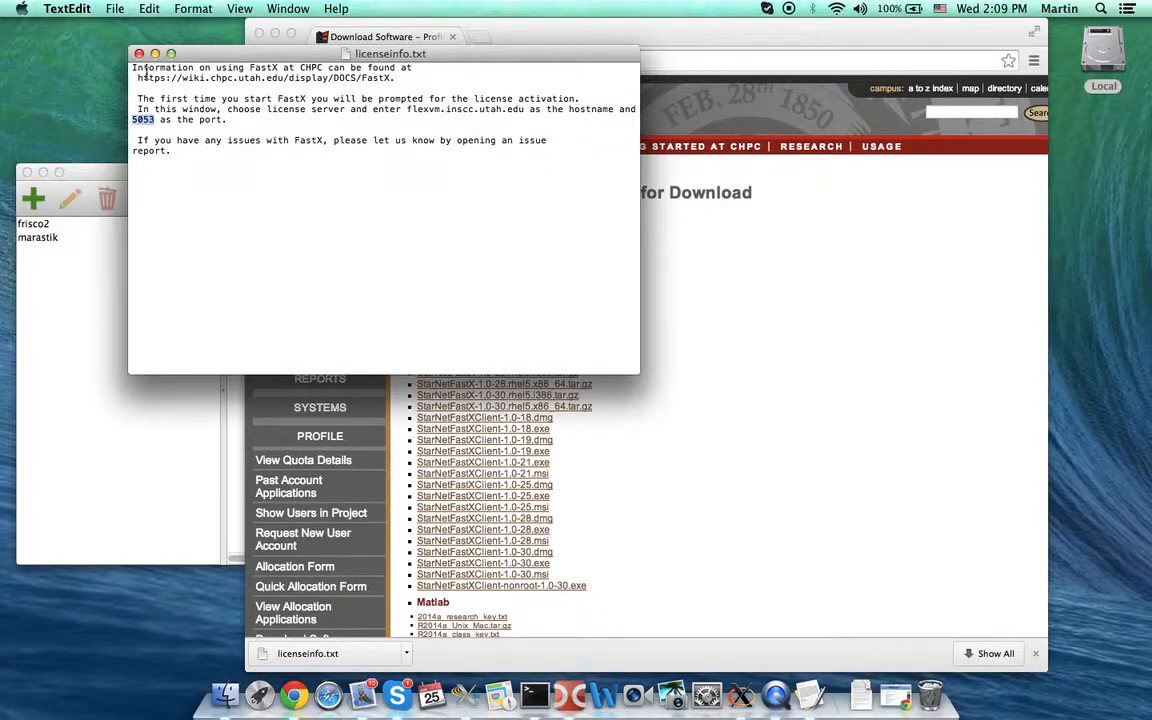
click(139, 53)
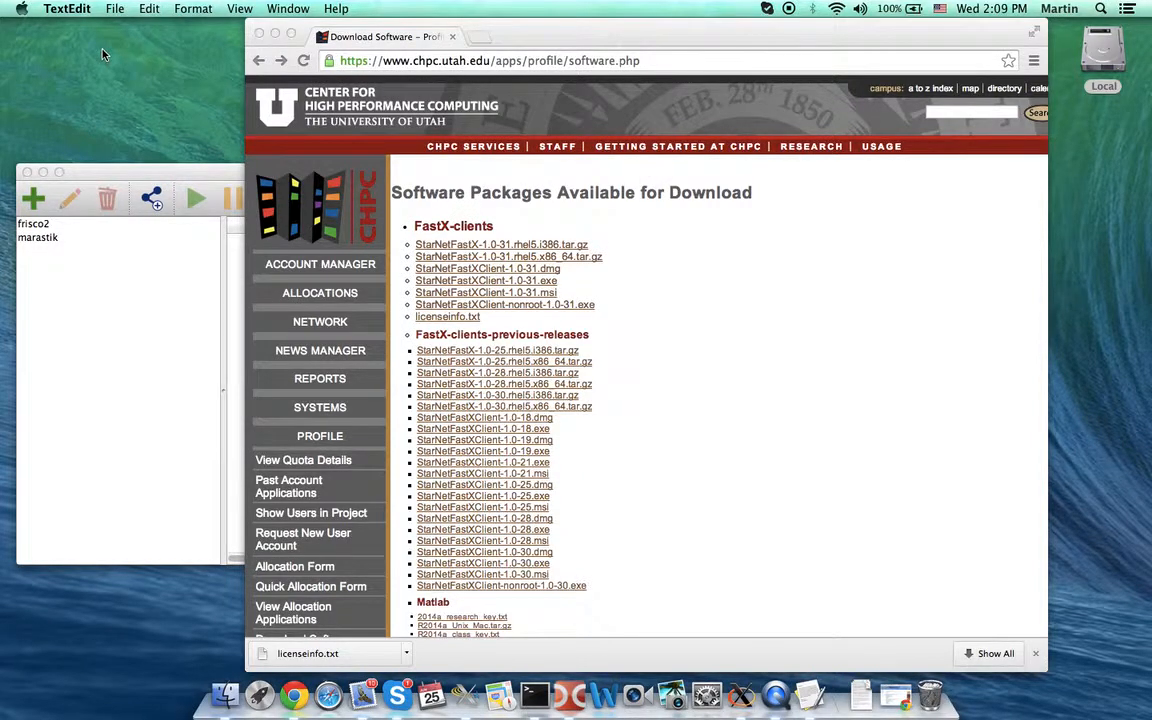
key(super+q)
- Save a new frisco5 connection to host frisco5.chpc.utah.edu with the user's account ID
click(88, 285)
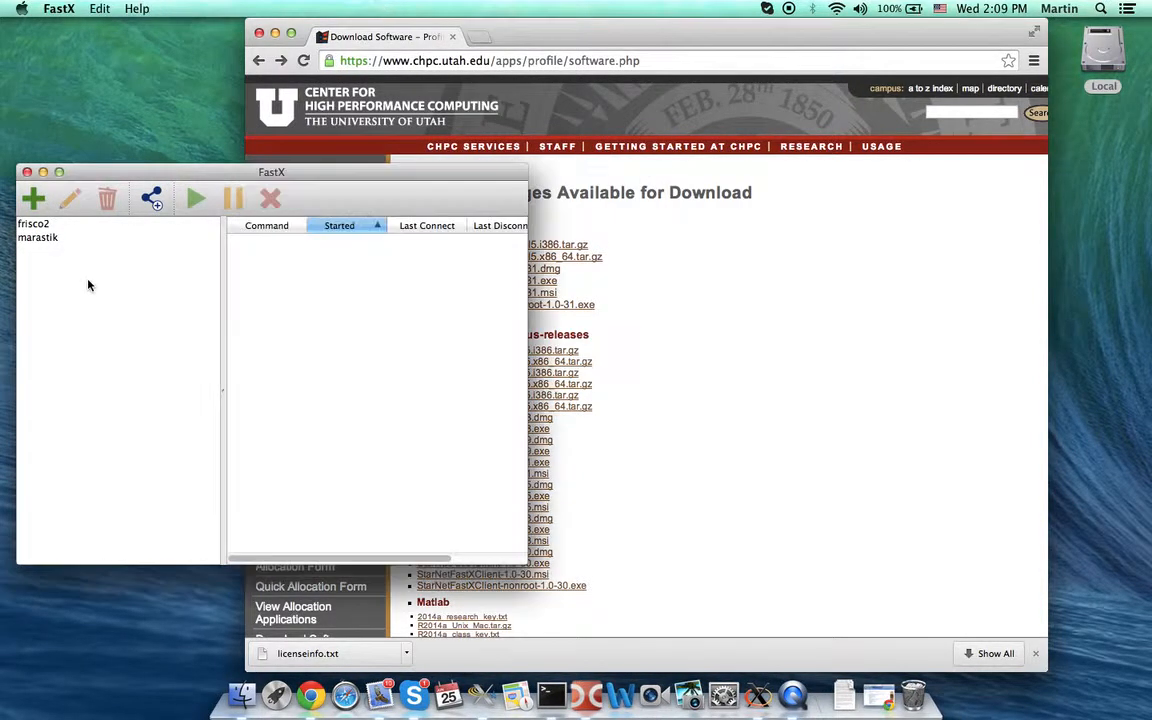
click(33, 198)
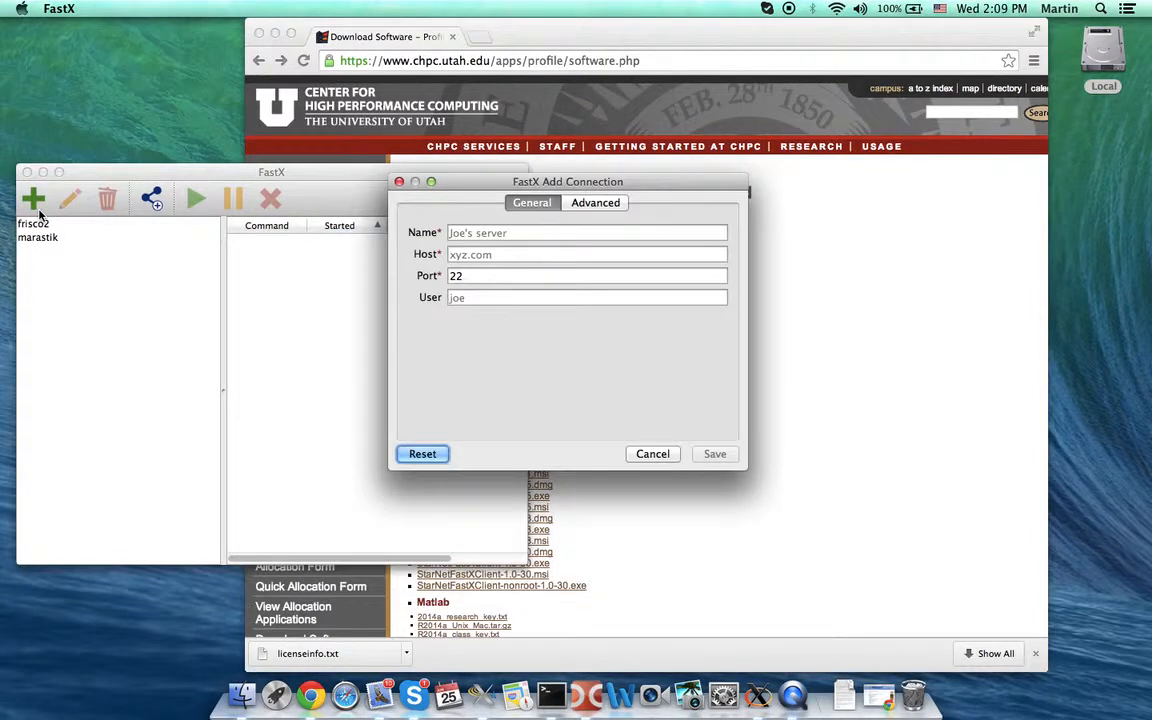
click(517, 233)
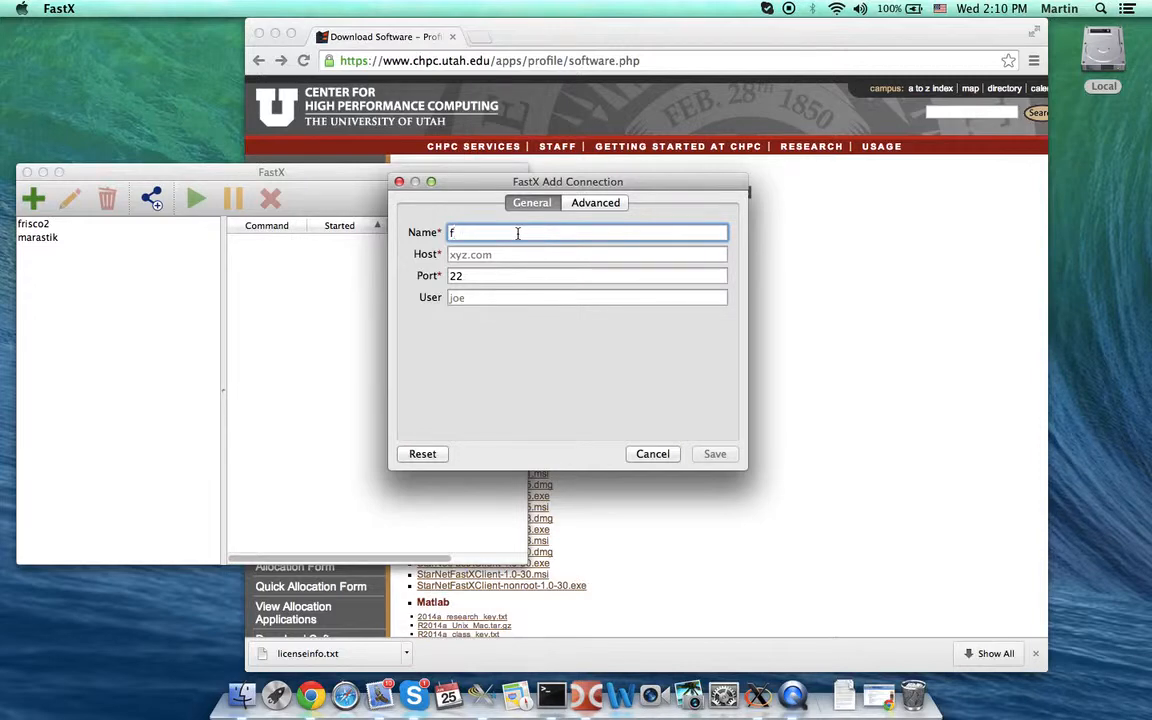
text(risco5)
click(513, 257)
text(fr)
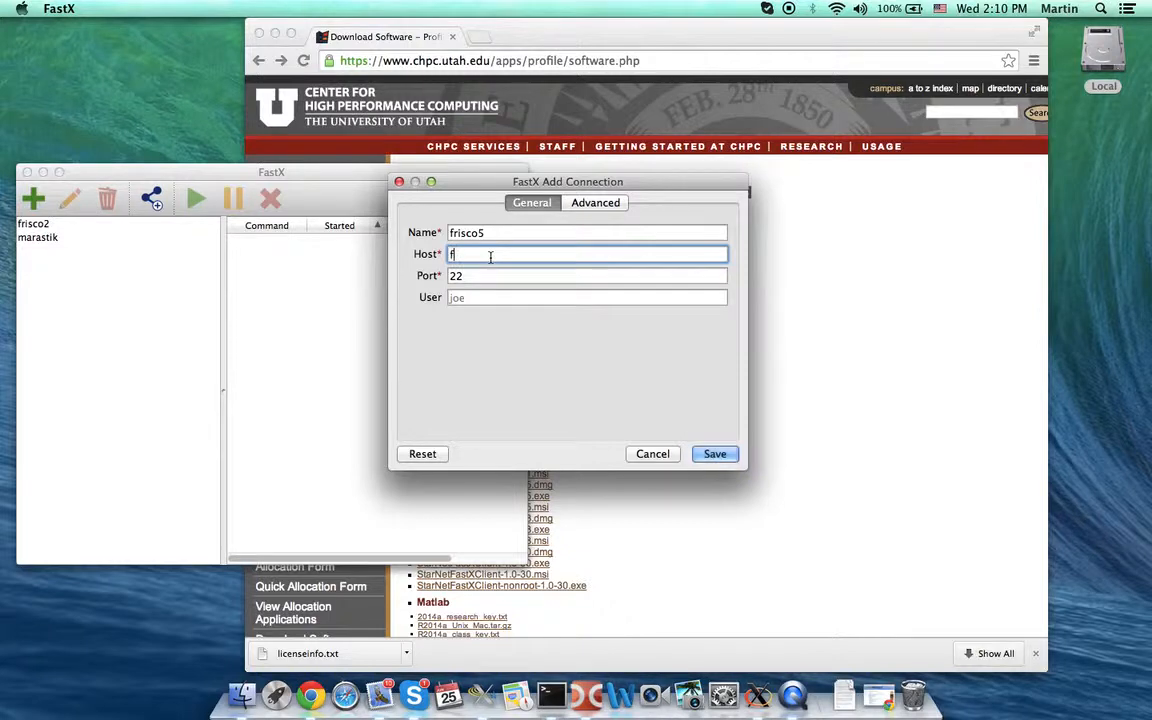
text(isco5.chpc.utah.edu)
click(478, 298)
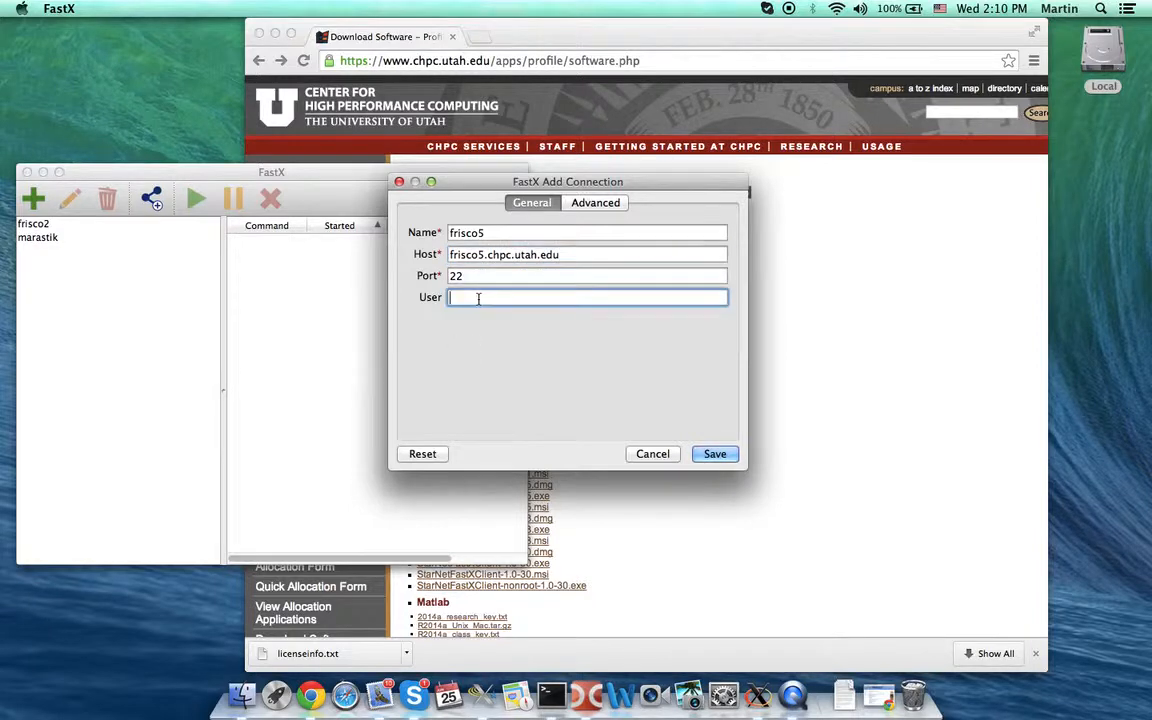
text(u0101881)
click(716, 460)
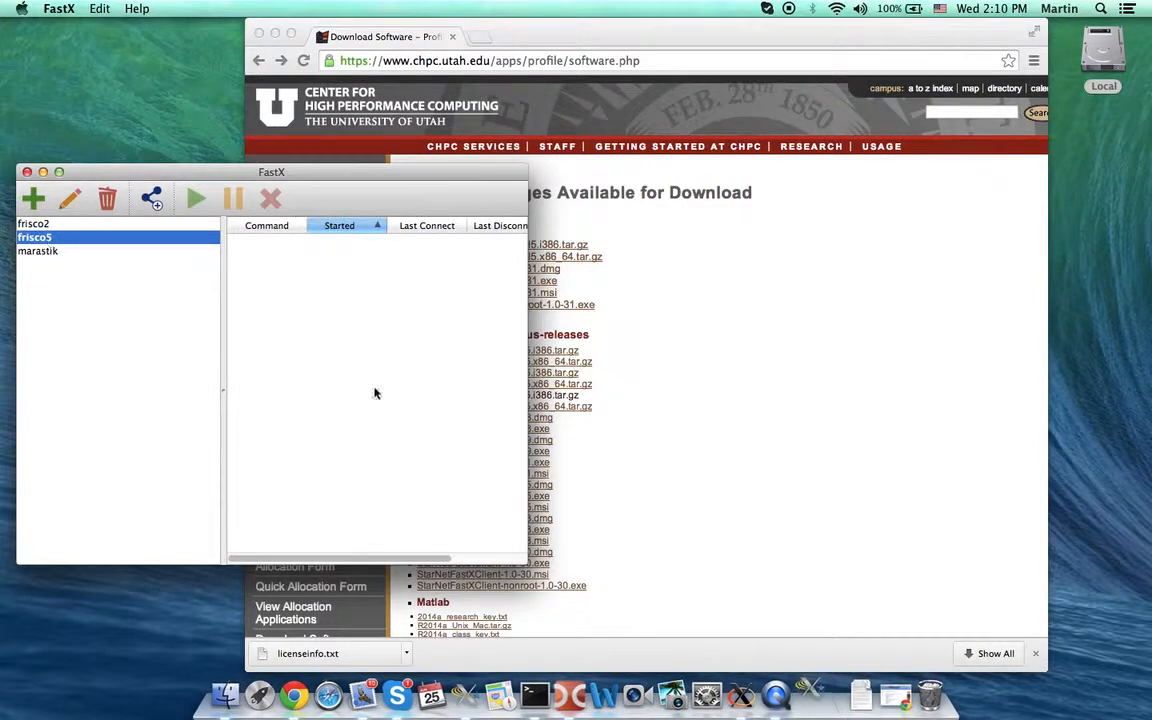
- Connect to frisco5, accepting its host key with 'yes' and entering the account password
click(804, 690)
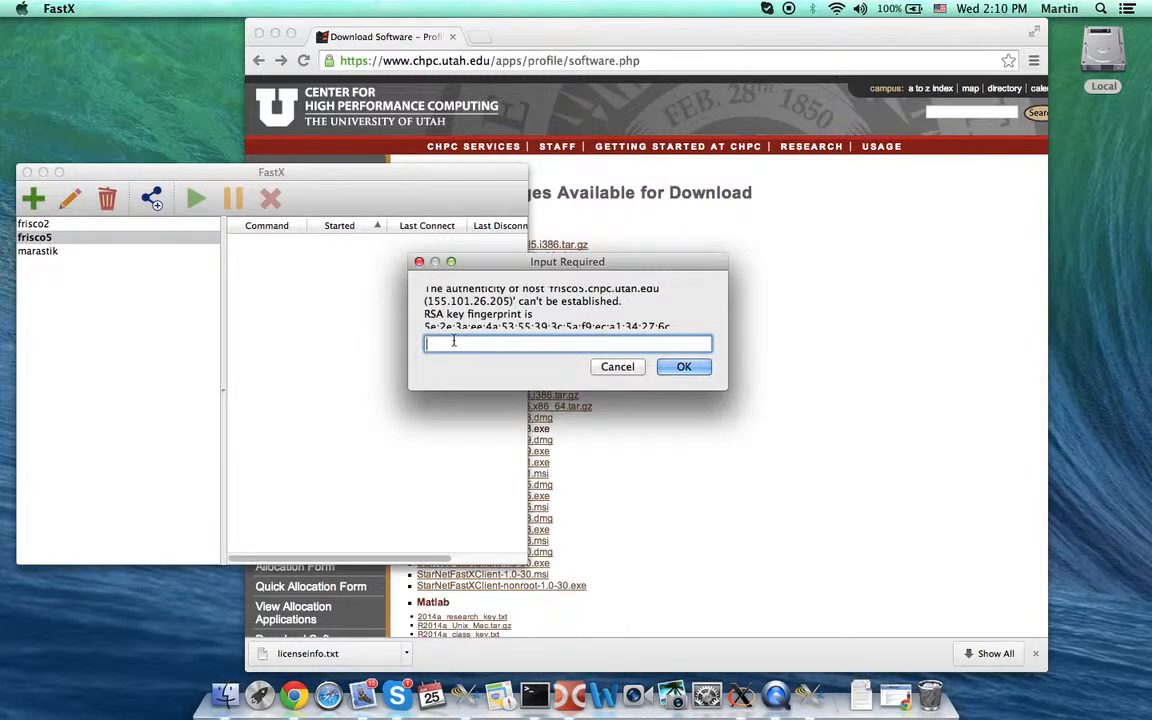
text(yes)
click(680, 369)
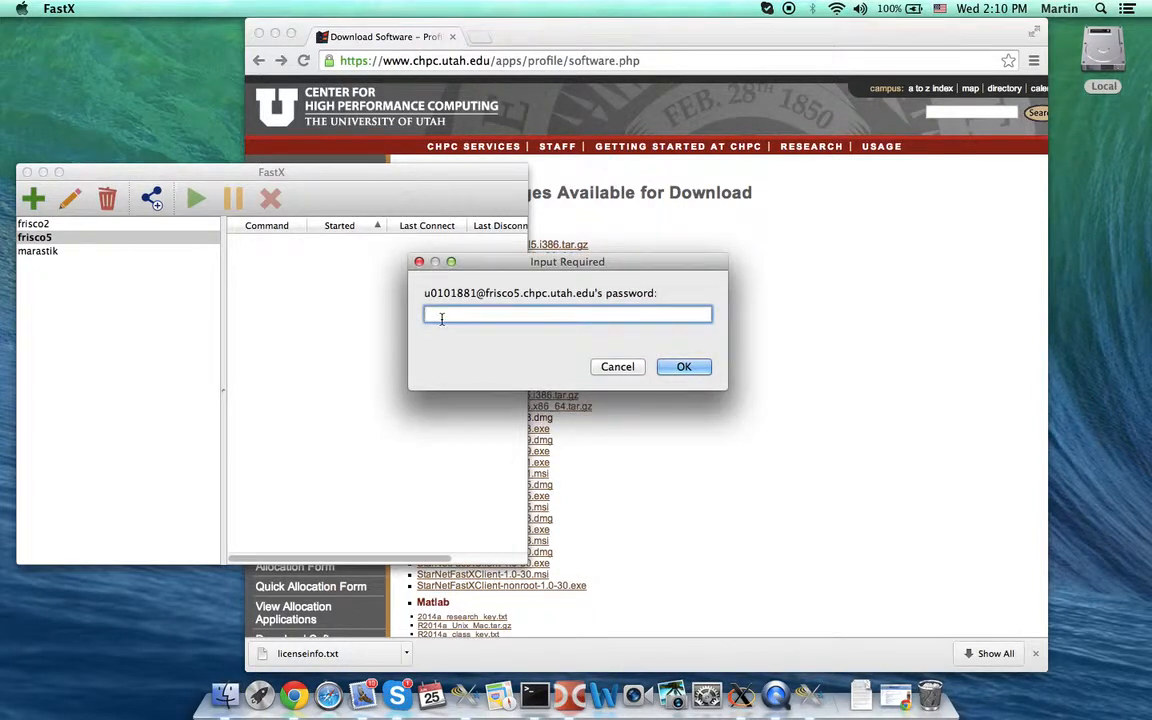
text(••••••••)
- Log in, terminate the existing /usr/bin/xf… xfce4 session, and show the new-session choices
click(680, 367)
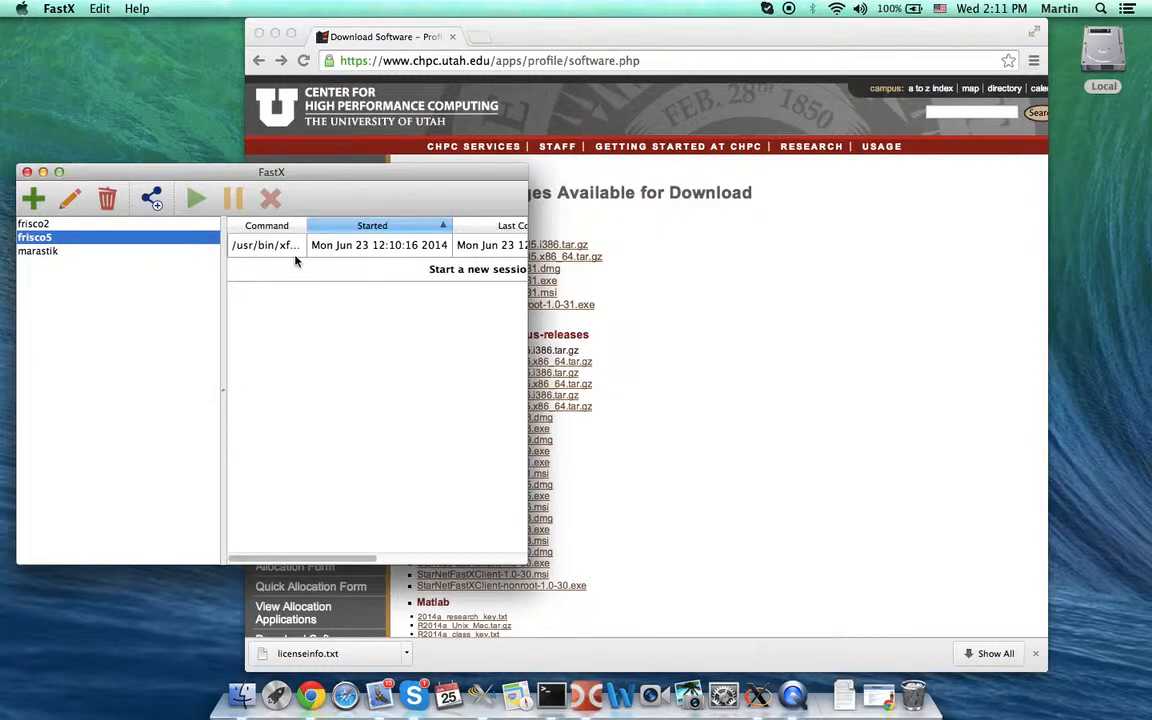
click(298, 250)
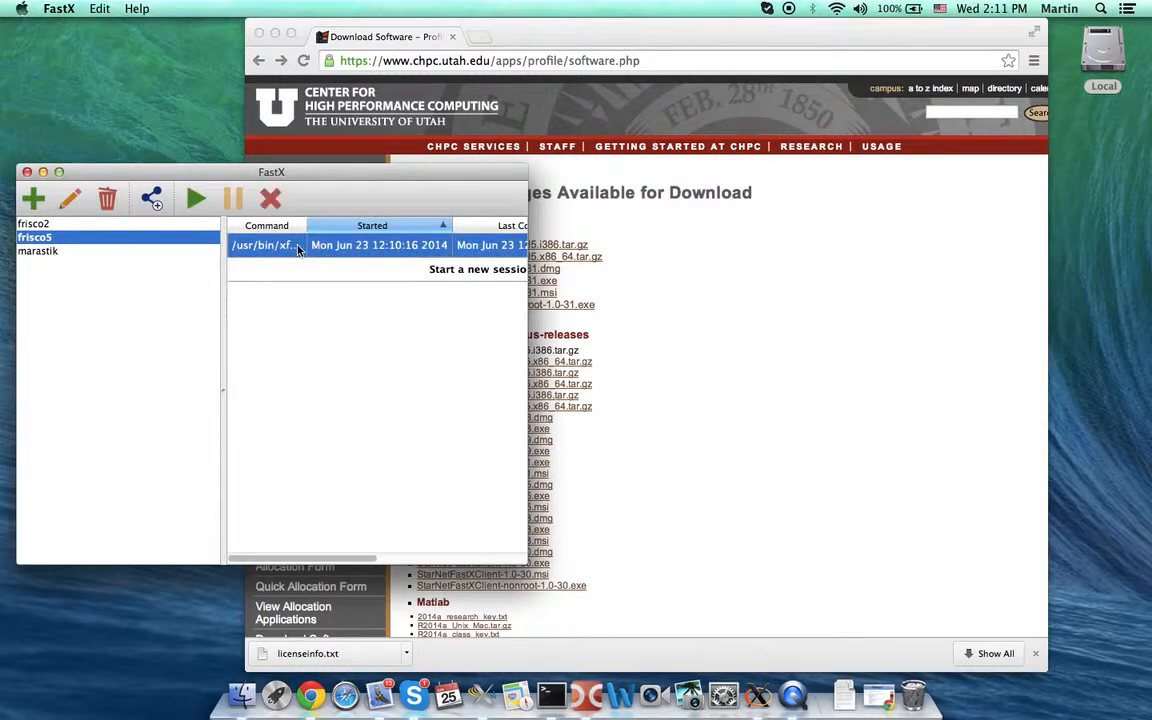
right_click(298, 248)
click(324, 302)
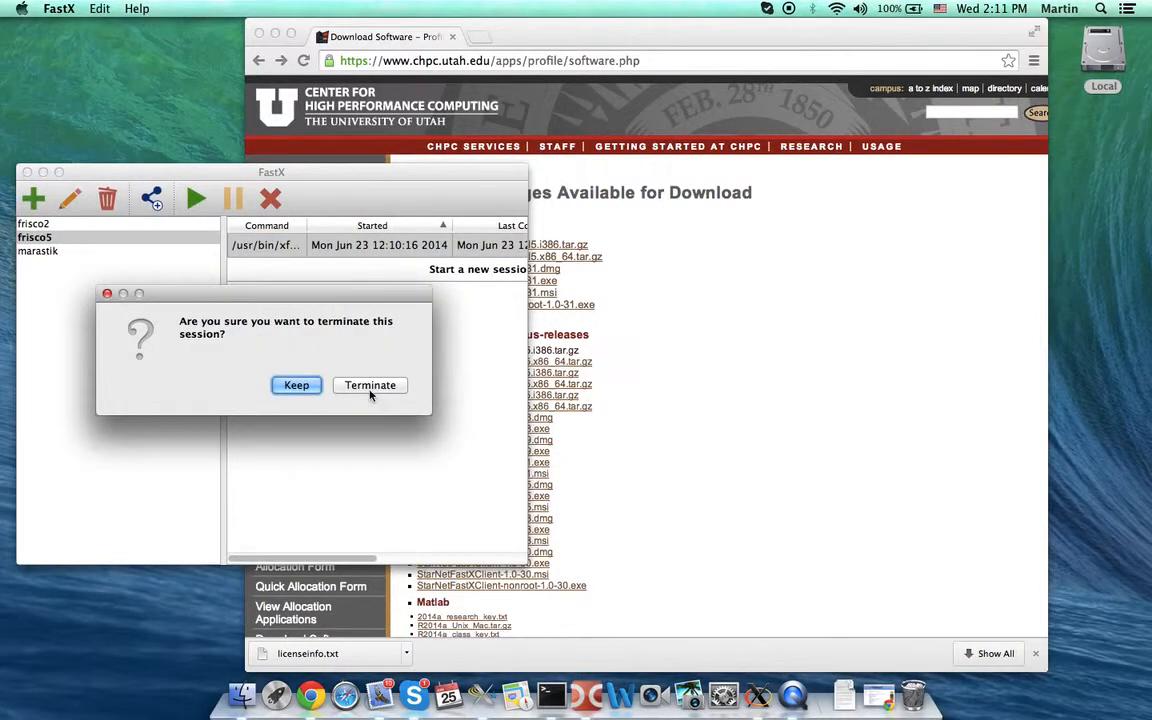
click(370, 385)
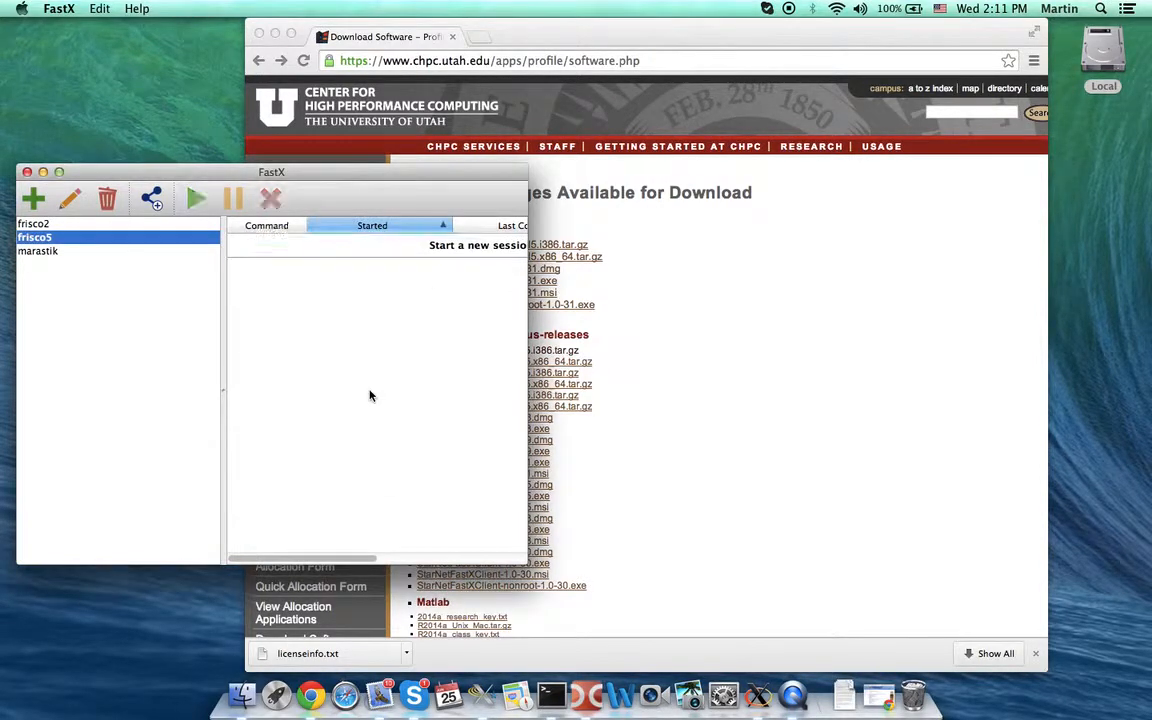
click(450, 246)
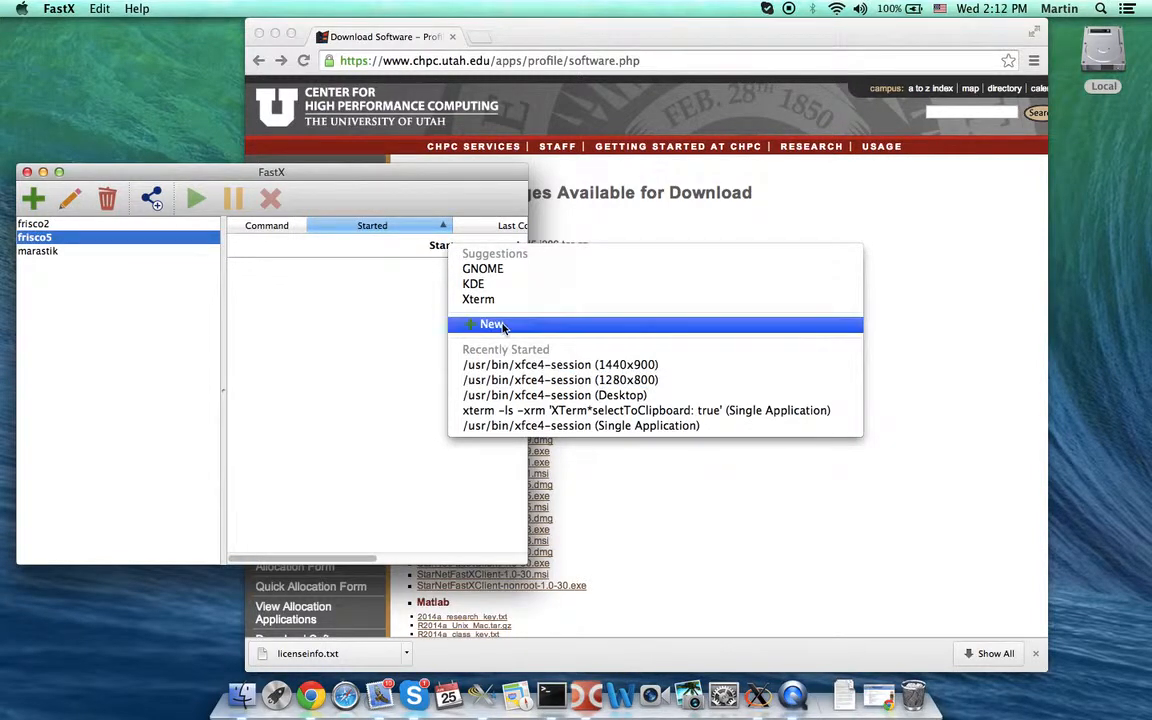
- Define a new session running /usr/bin/xfce4-session as a 1024x800 desktop
click(500, 325)
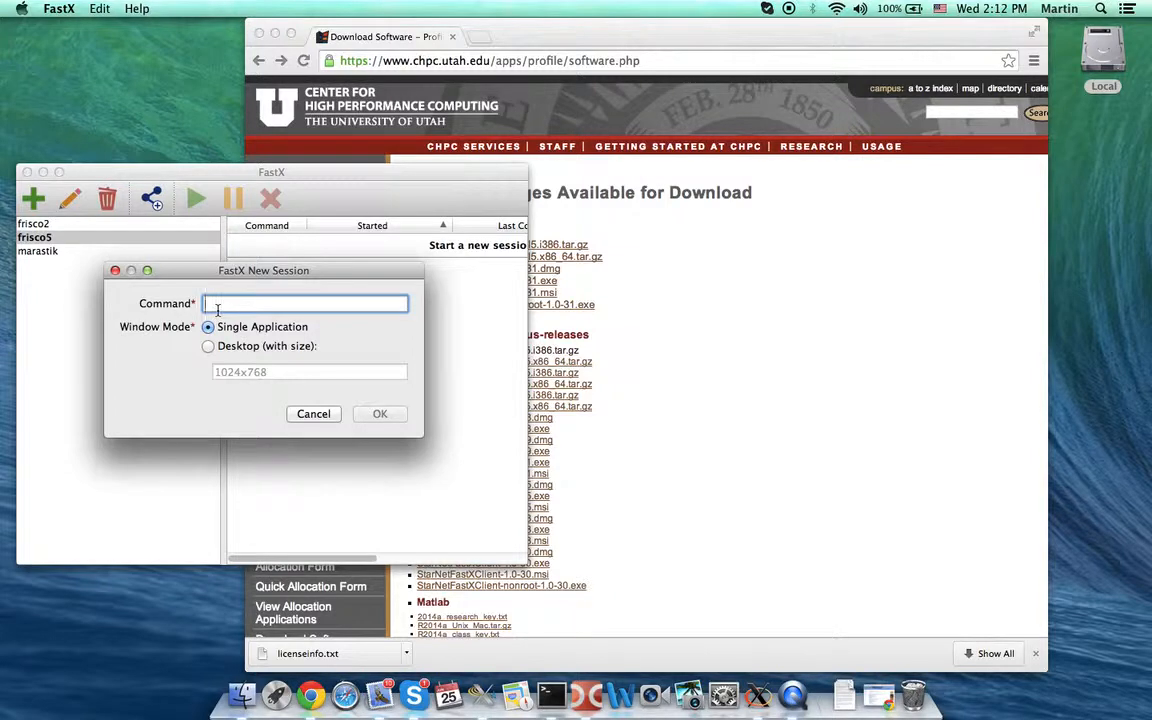
text(/)
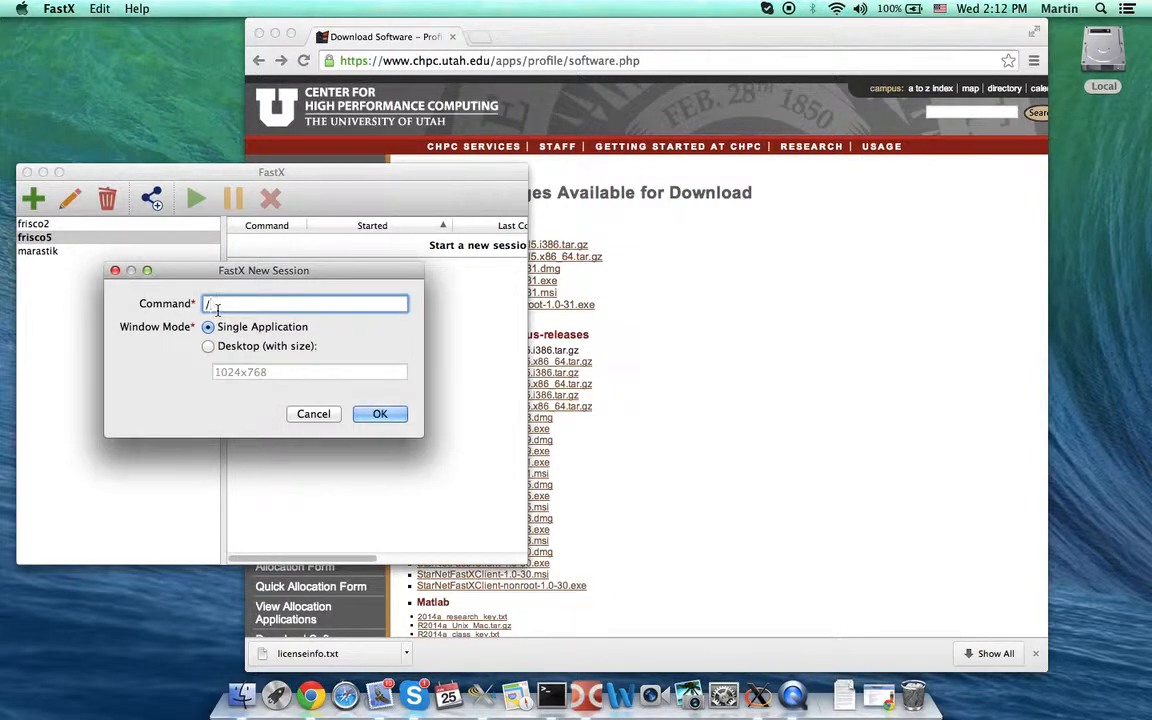
text(usr/bin/xfce4-session)
click(212, 347)
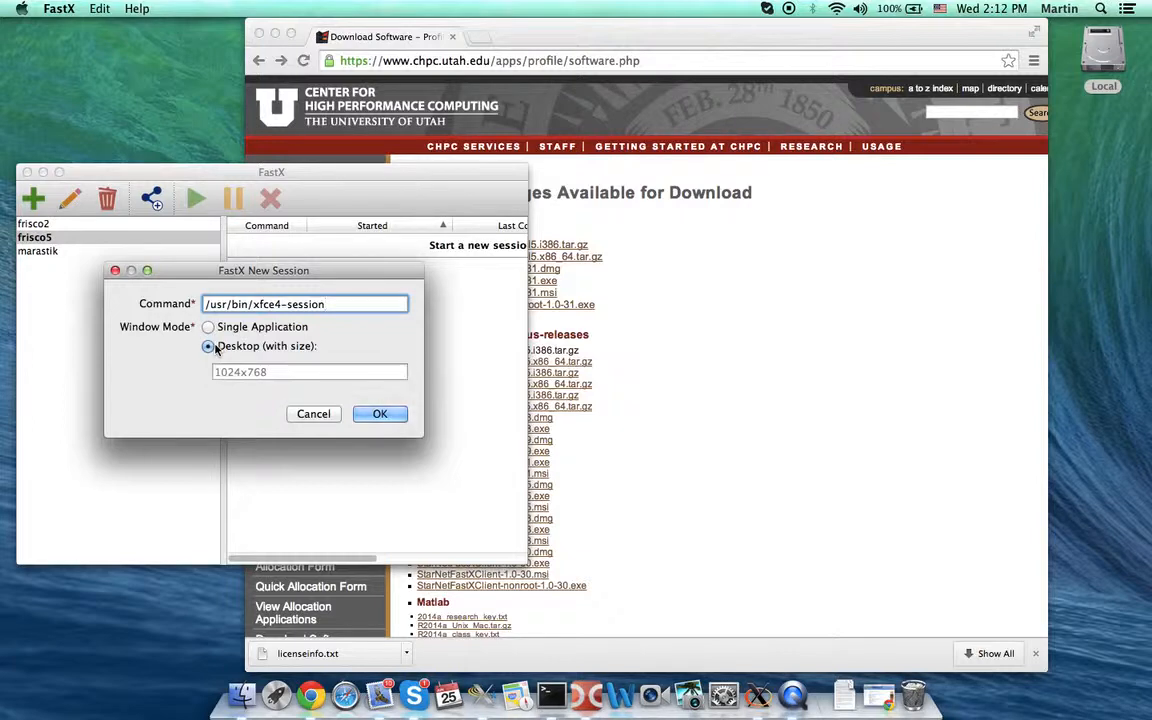
click(276, 372)
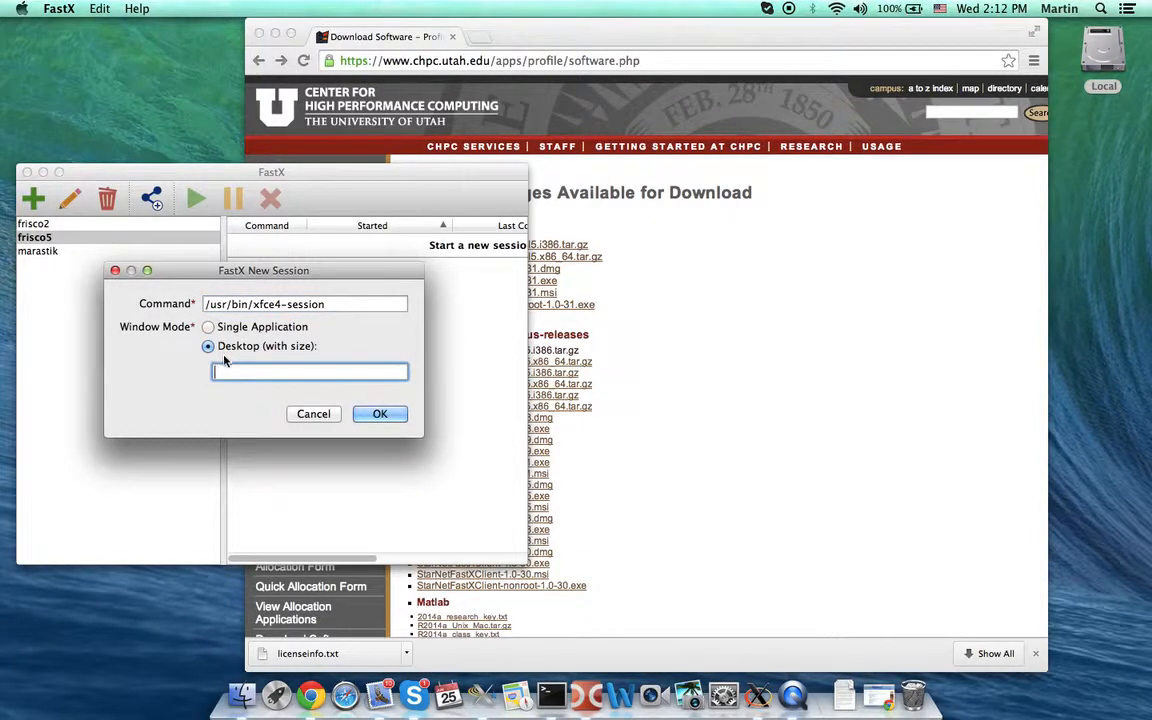
text(1024x800)
- Launch the xfce4 desktop, move and enlarge its window, and resize the desktop to fill it
click(383, 415)
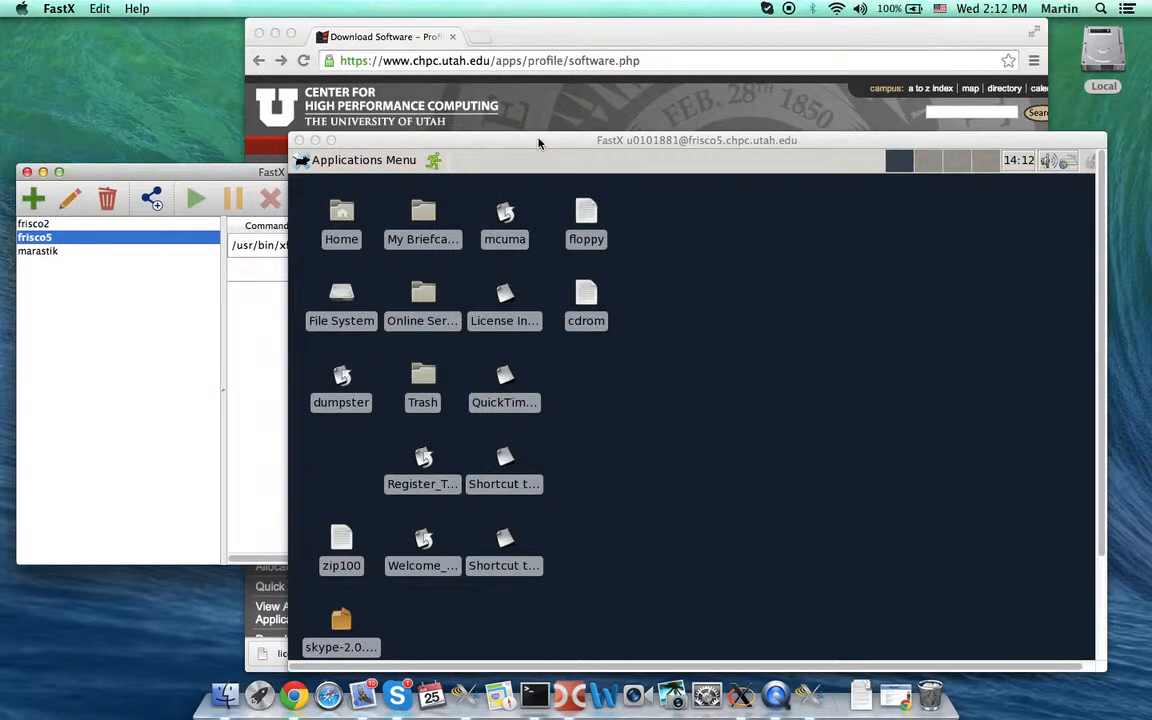
drag(538, 143, 267, 44)
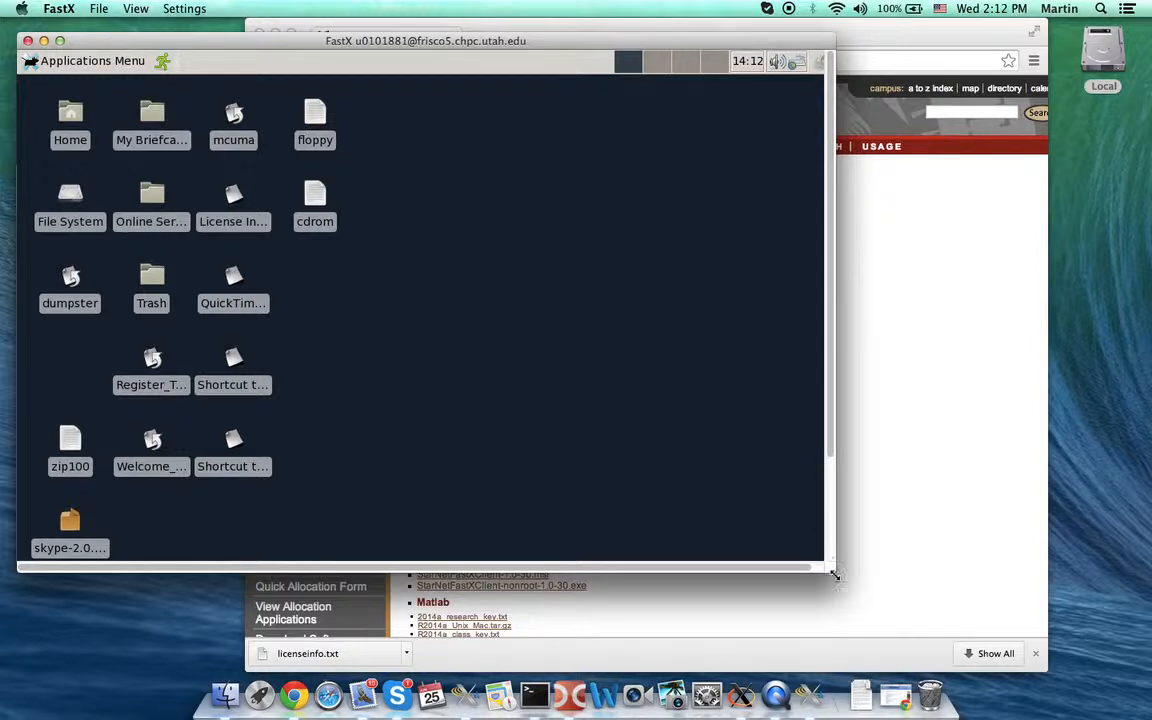
drag(836, 574, 1130, 681)
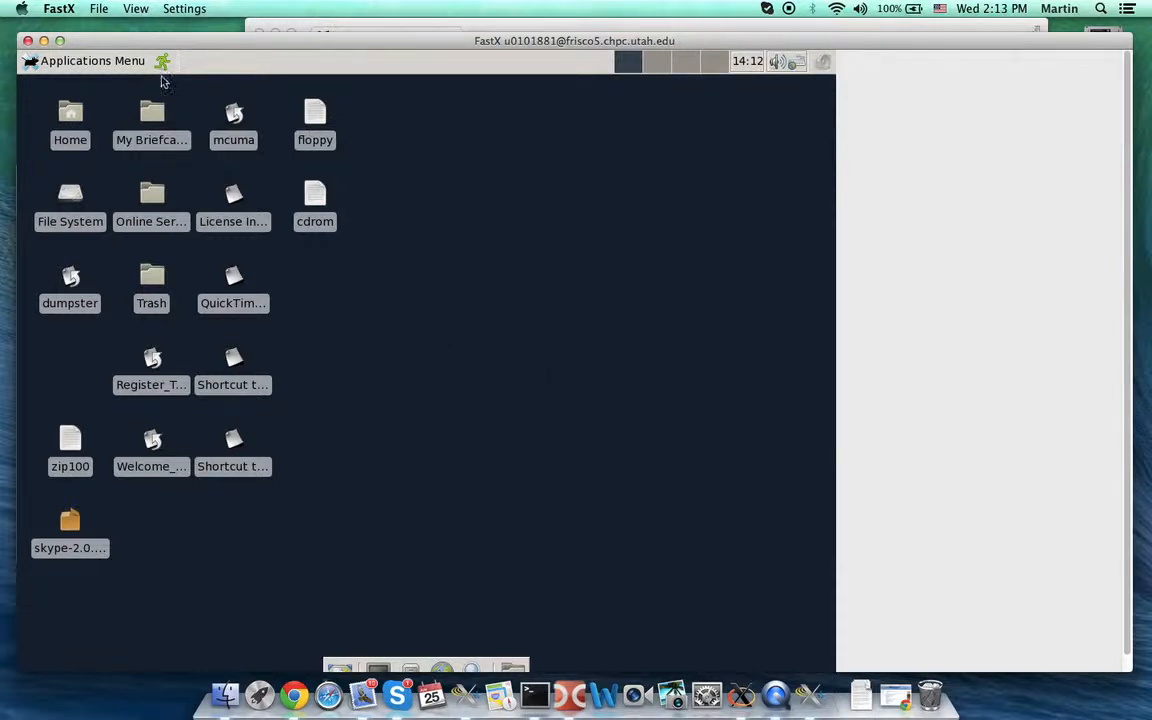
click(136, 10)
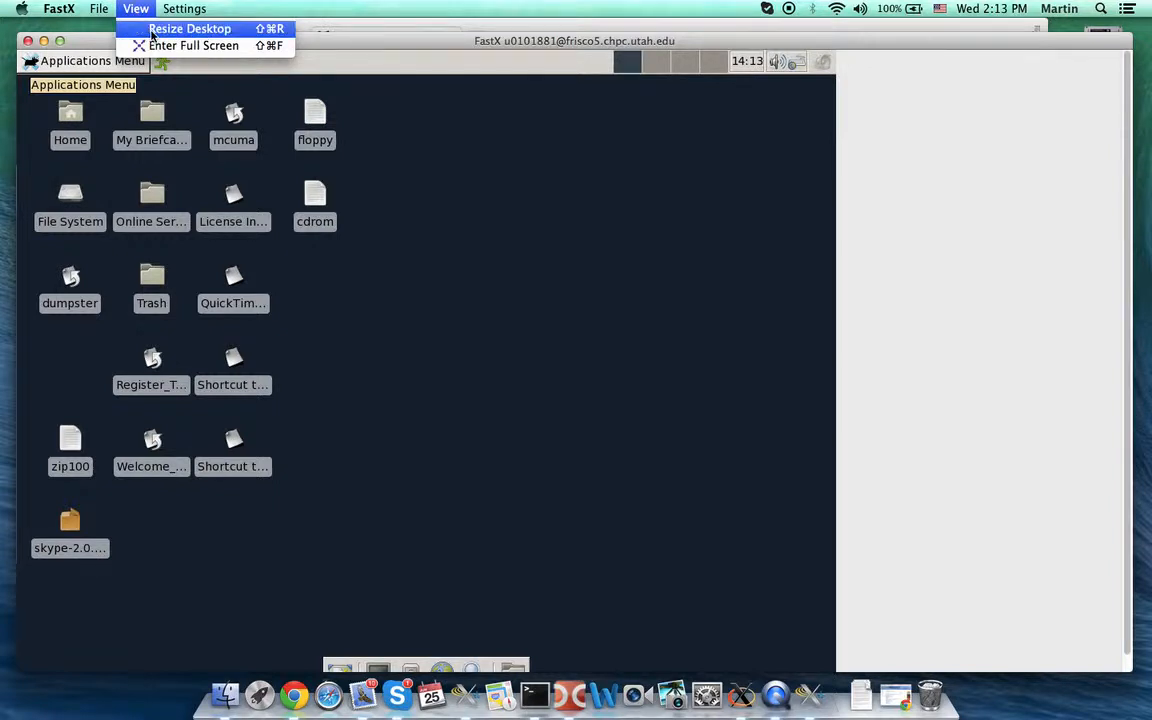
click(152, 32)
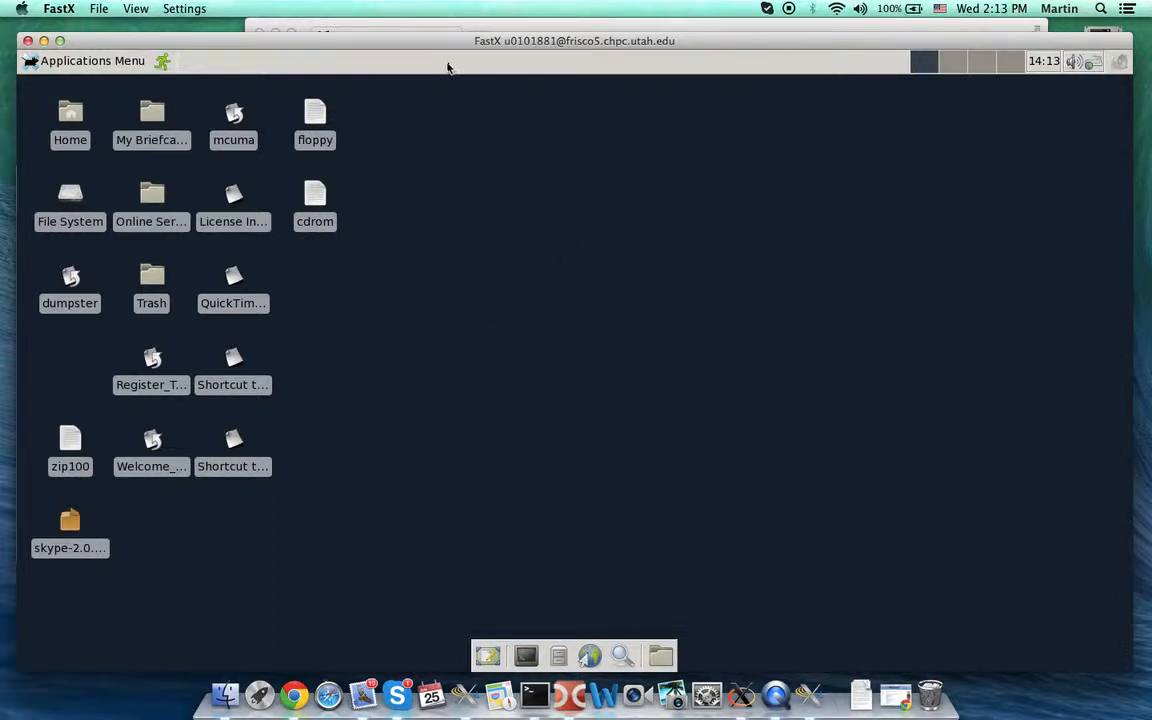
- Open a Terminal in ~/Desktop from the remote Xfce desktop's Open Terminal Here menu
right_click(451, 212)
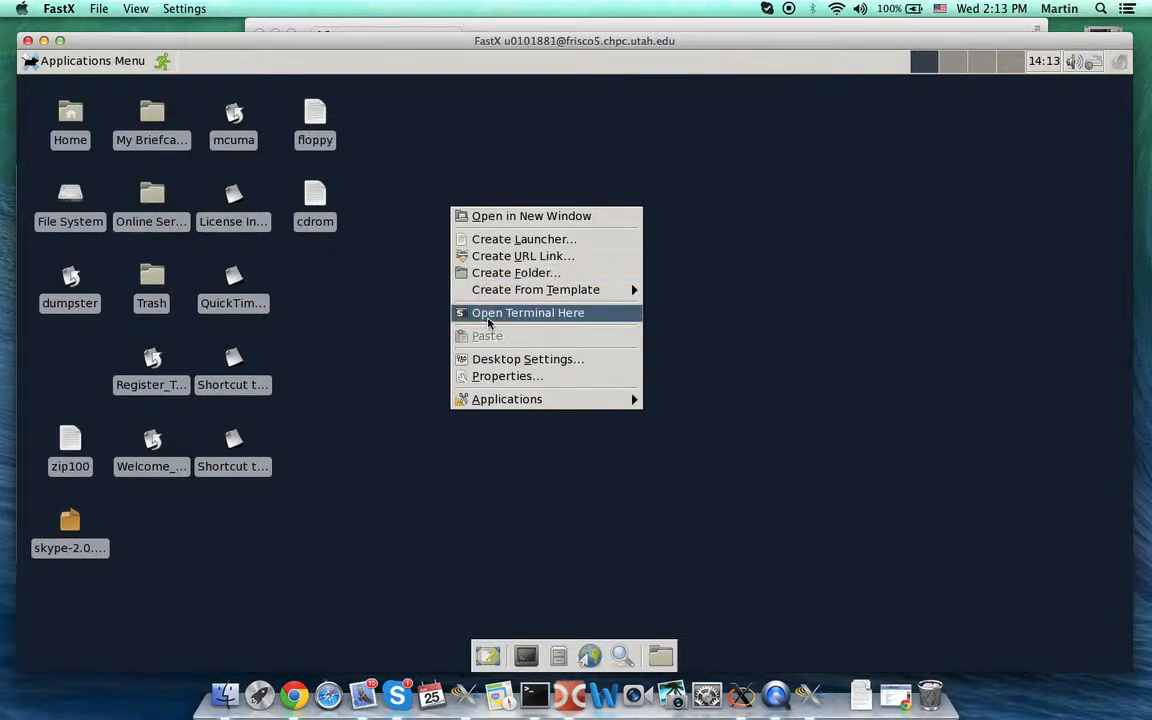
click(488, 316)
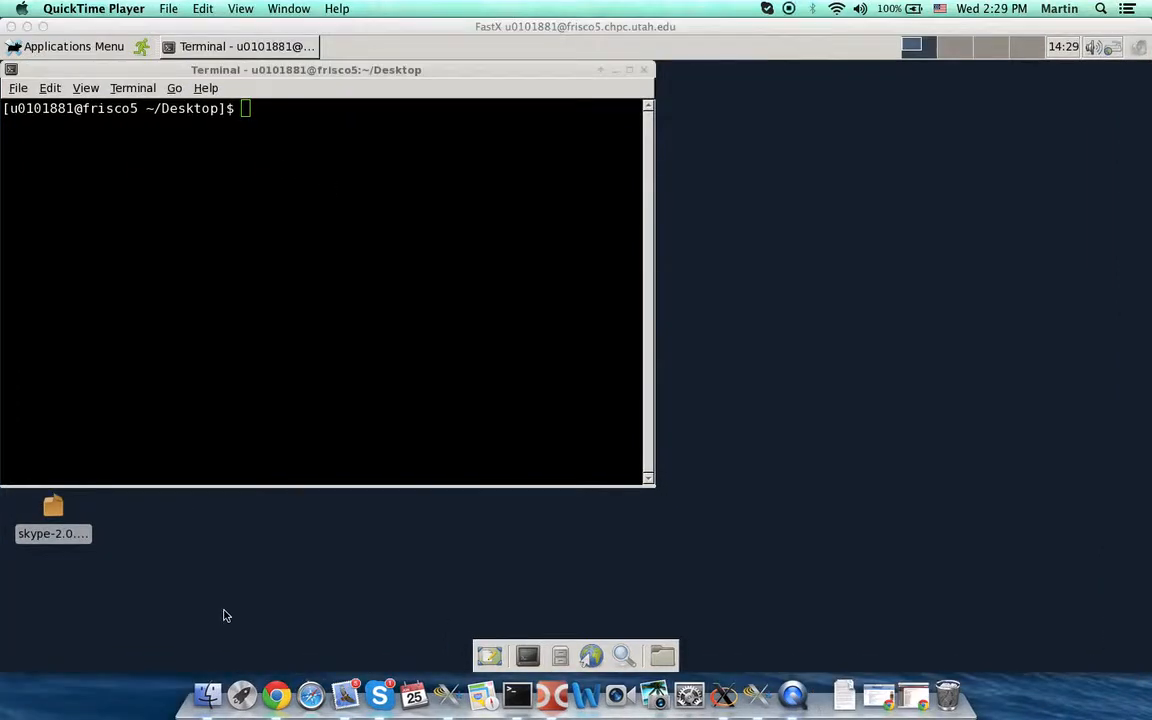
click(224, 616)
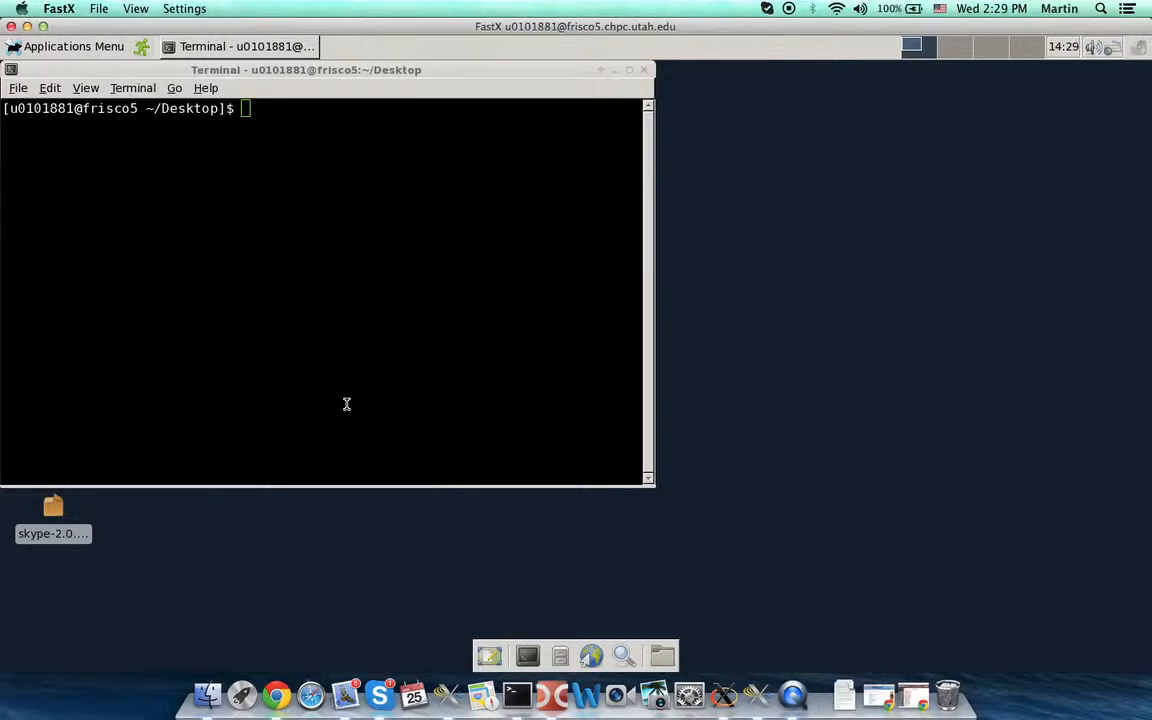
- Launch MATLAB R2014a in the background by running 'matlab &' in the remote terminal
click(346, 403)
text(matlab )
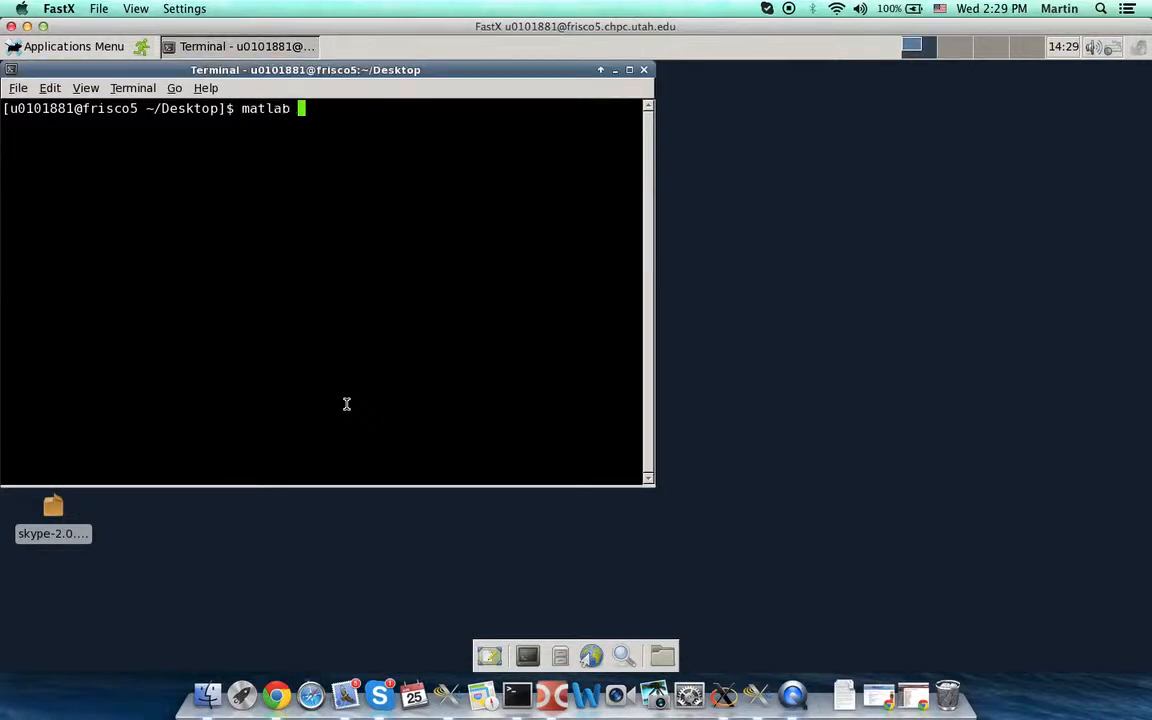
text(&)
key(Return)
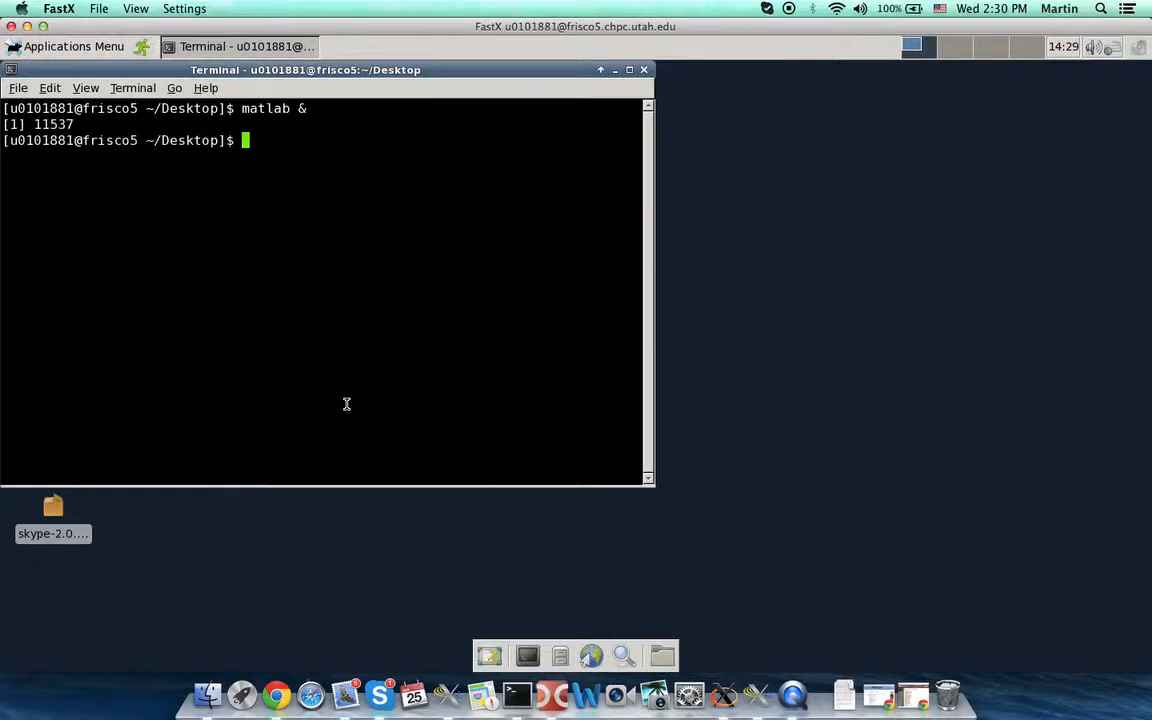
click(198, 329)
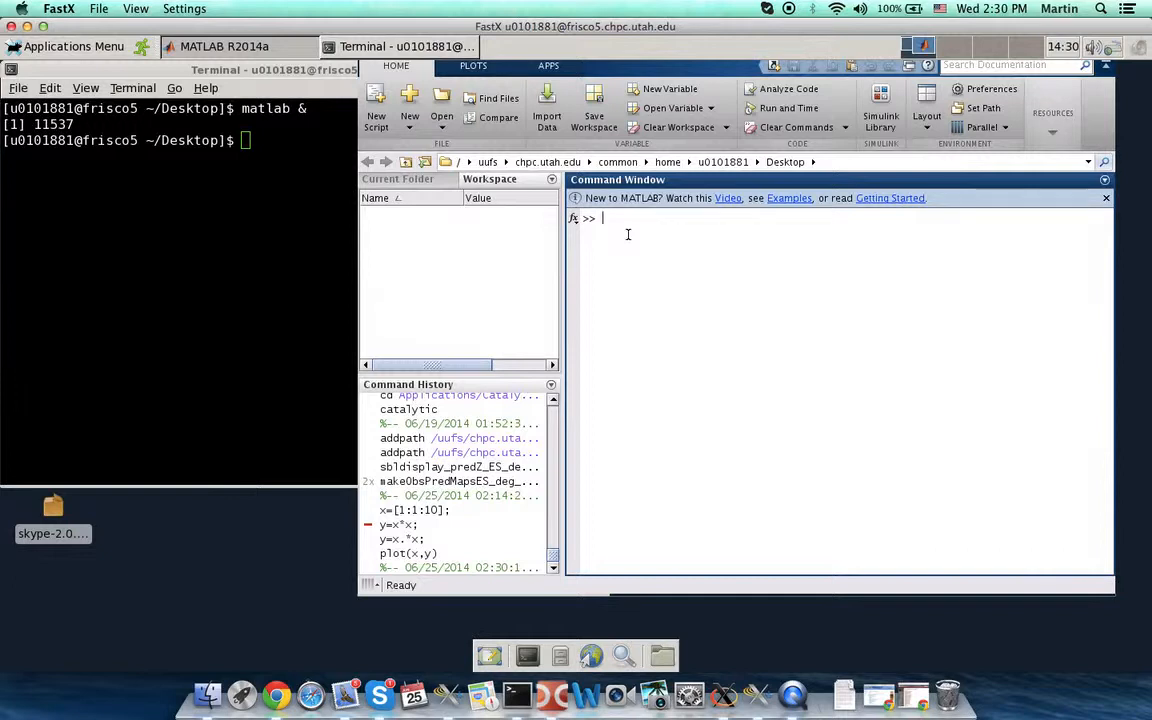
- Create x=[1:1:10] and y=x.*x in the MATLAB Command Window
text(x=[1:1:10];)
key(Return)
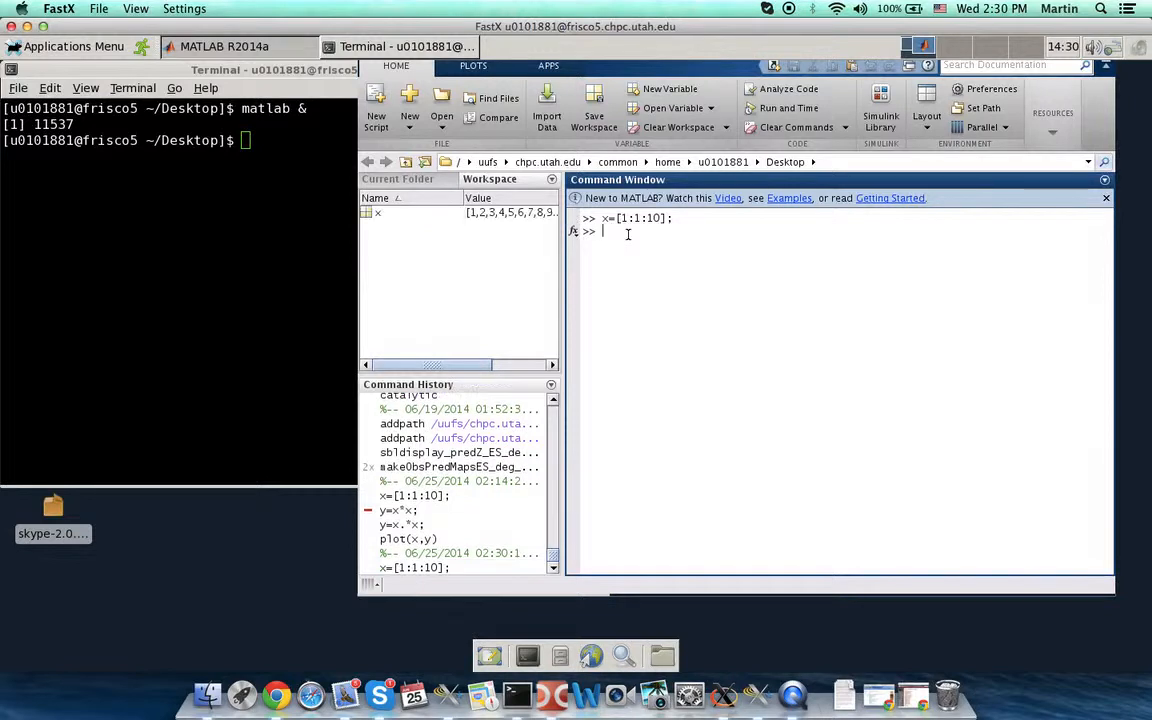
text(y=x.*x;)
key(Return)
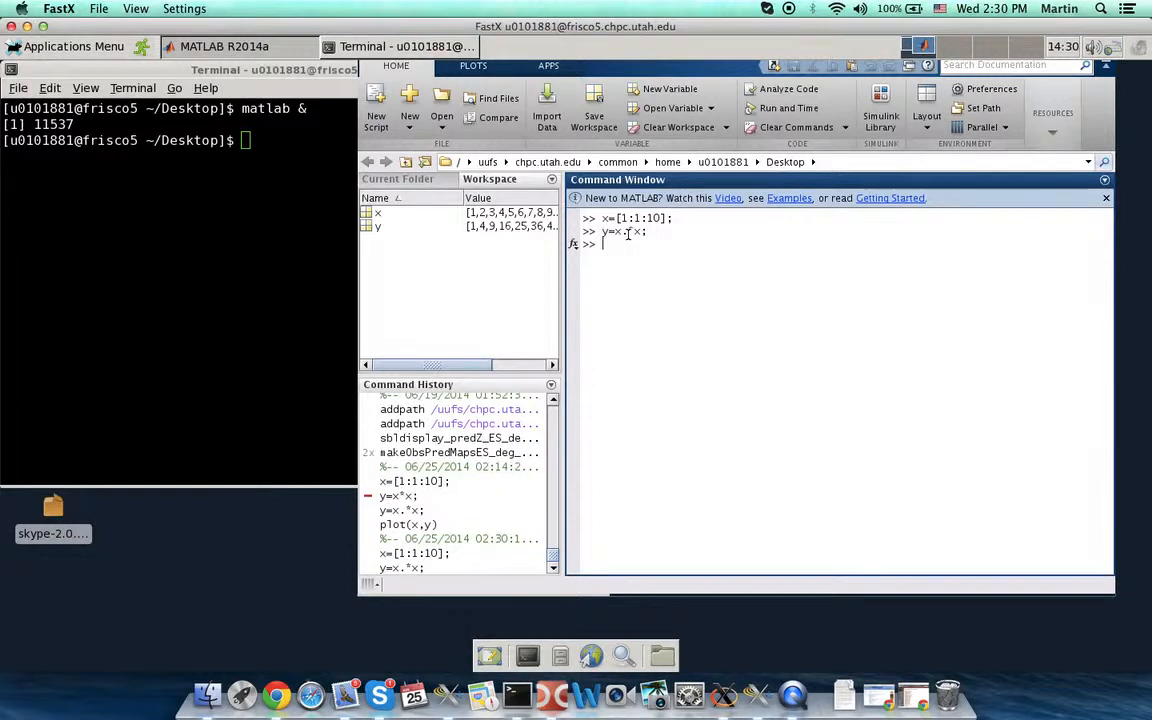
- Plot y against x with plot(x,y), producing Figure 1
text(plot(x,y))
key(Return)
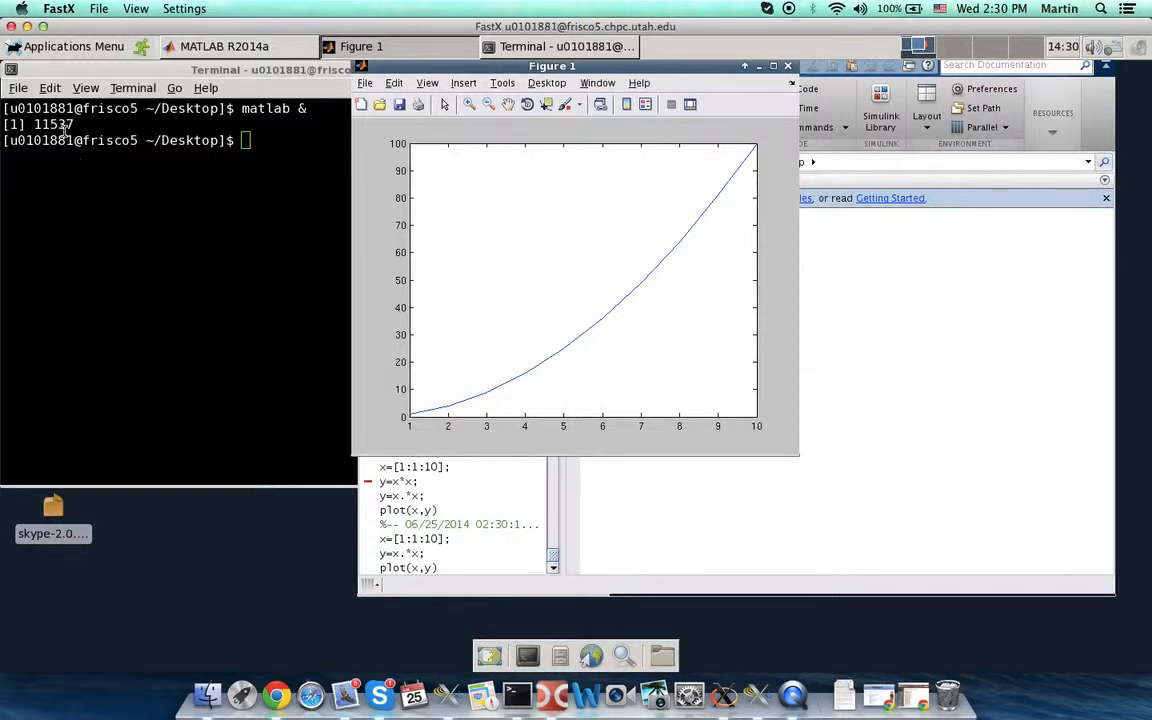
click(58, 12)
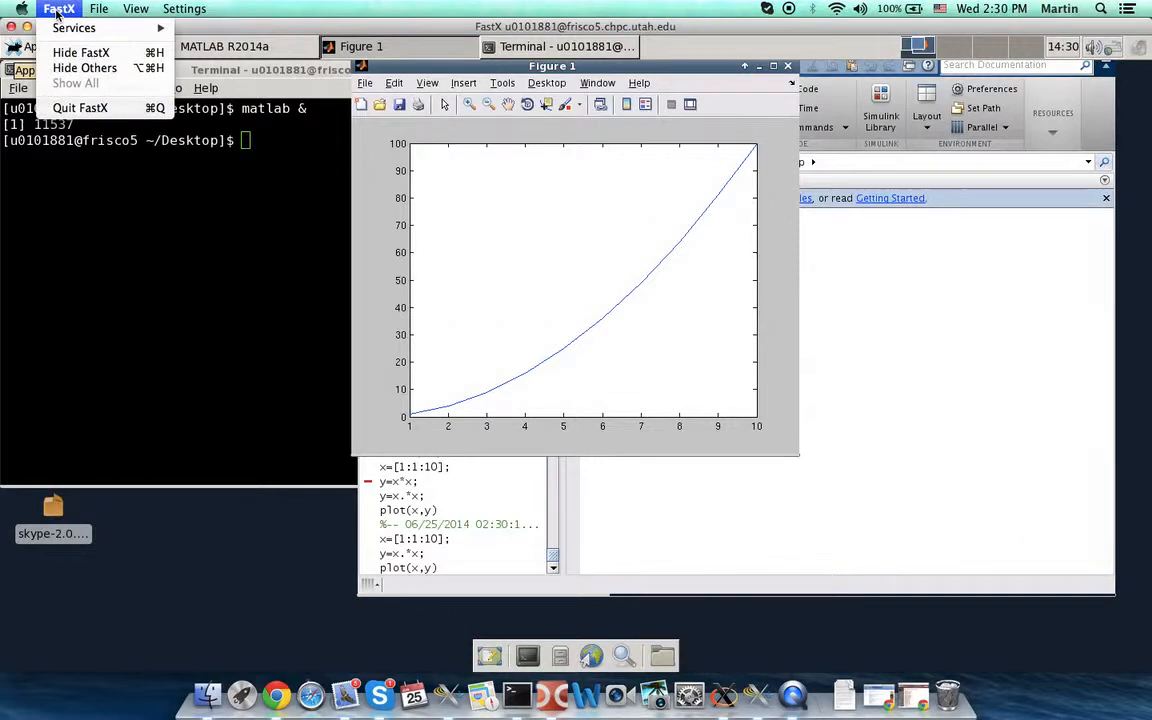
- Quit FastX, closing both the frisco5 session and the connection manager, then select frisco5
click(79, 110)
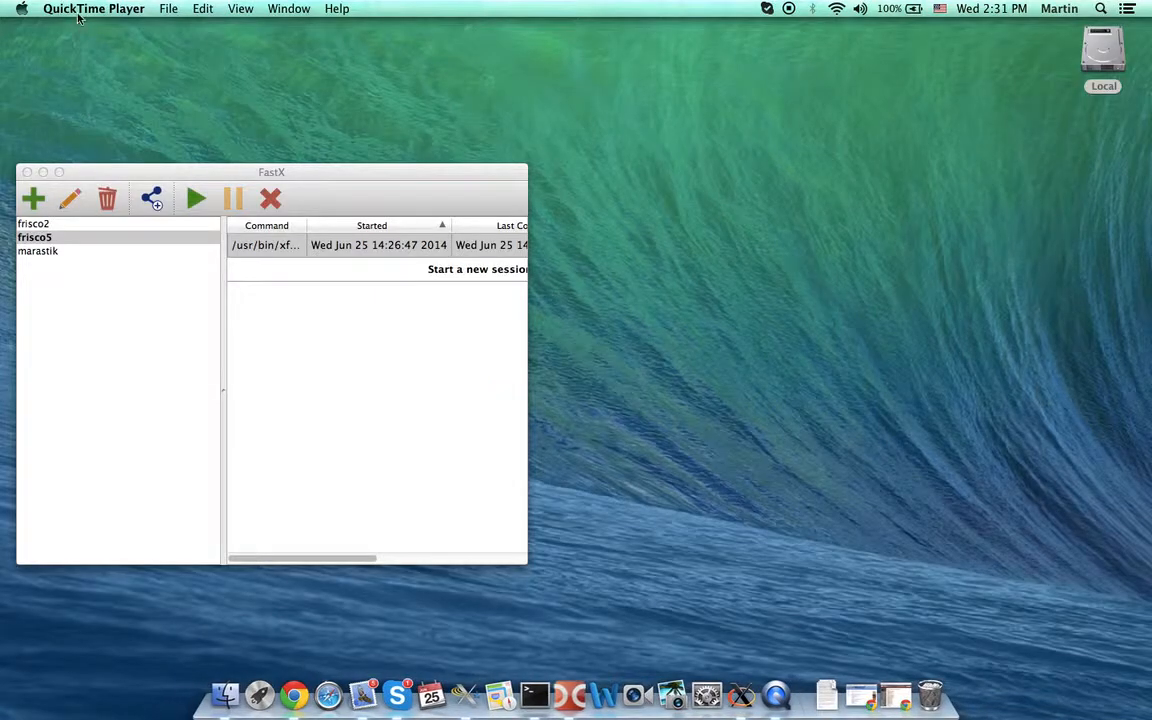
click(136, 185)
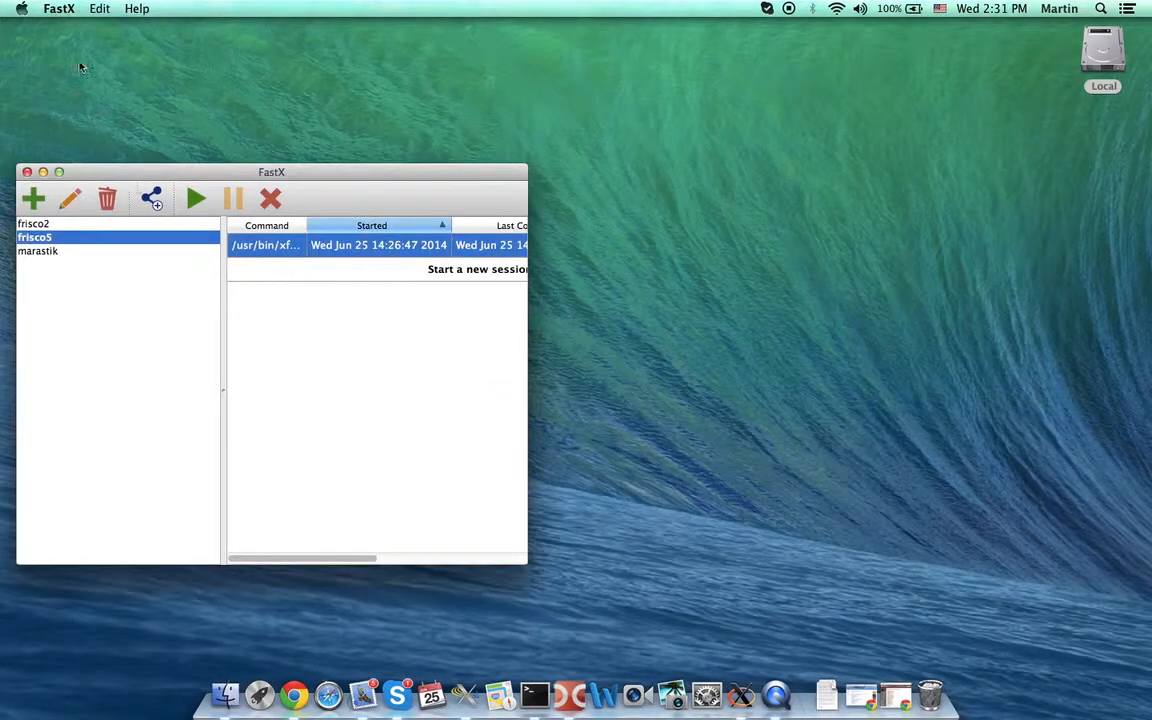
click(58, 10)
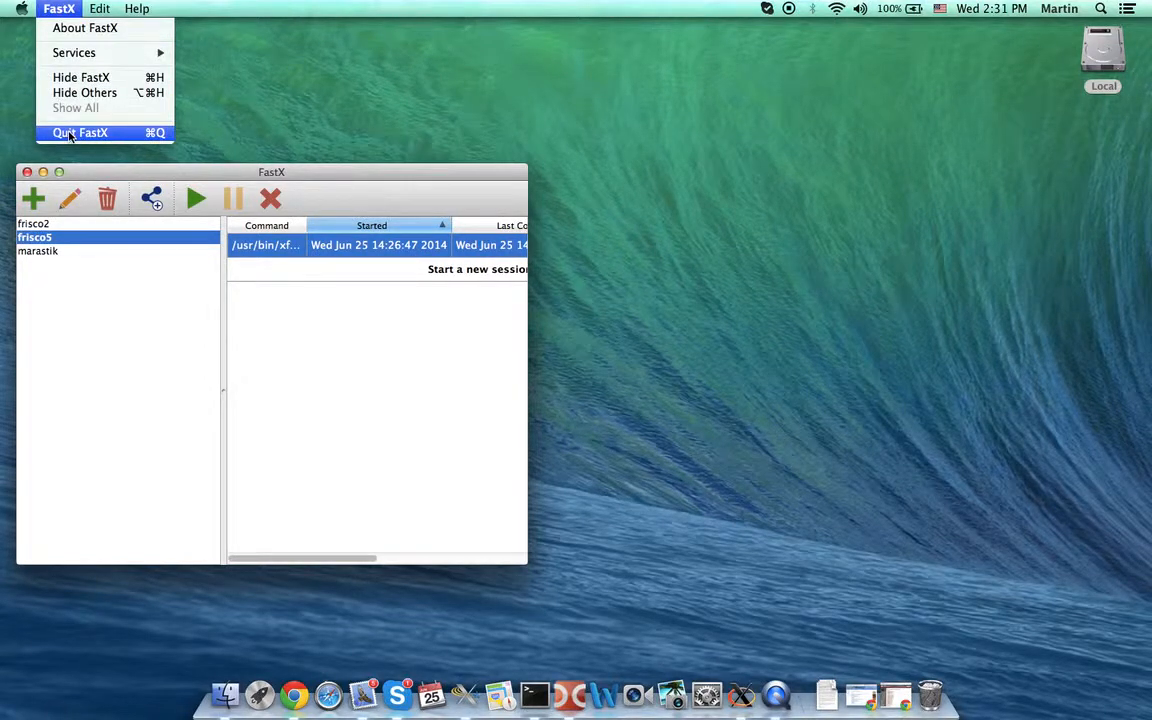
click(69, 133)
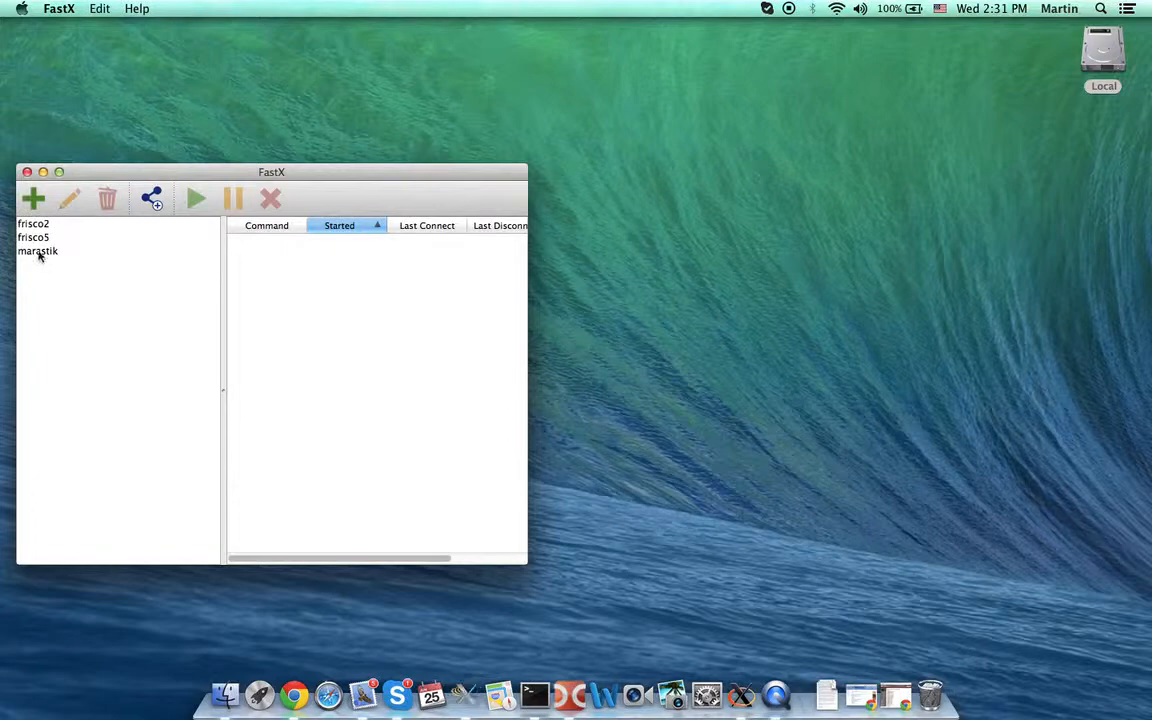
click(37, 239)
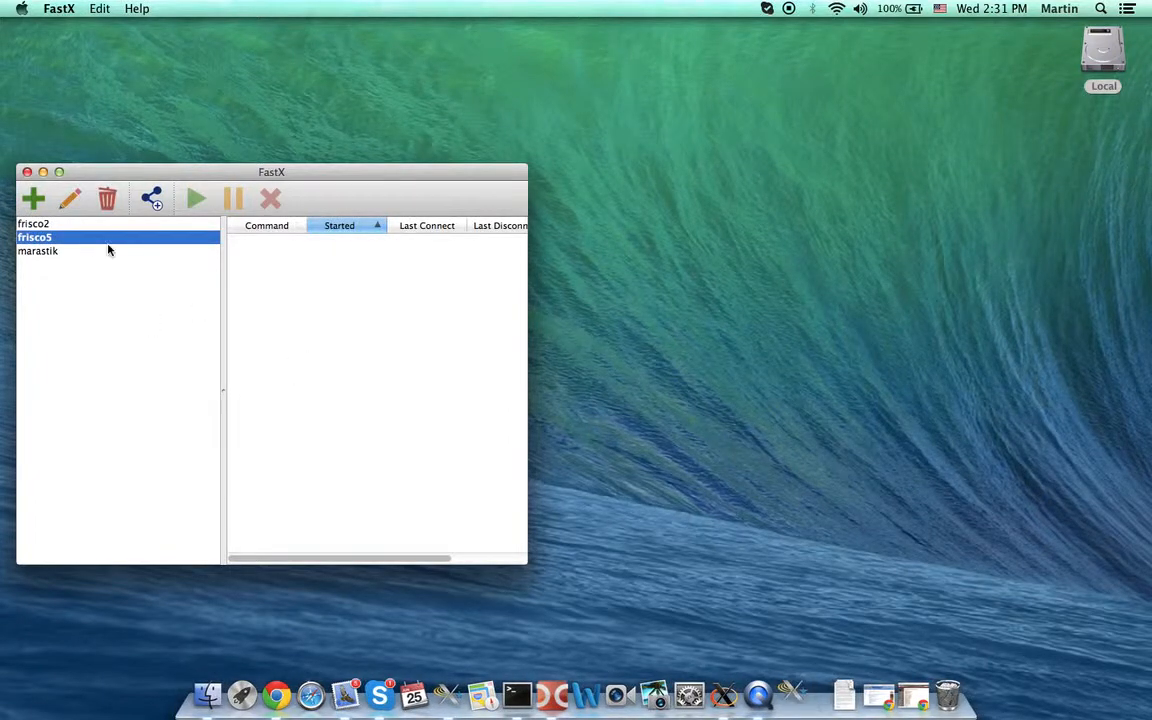
- Log into frisco5 with the password, reconnect the running xfce session, and enlarge its window
double_click(82, 238)
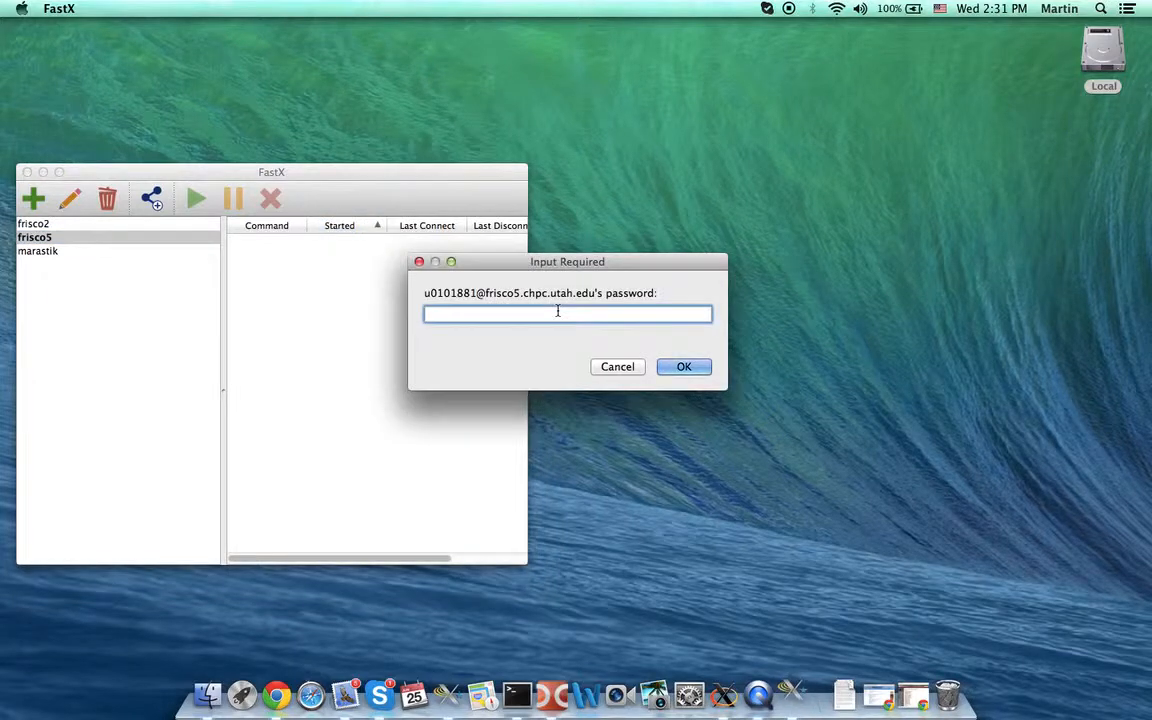
text(********)
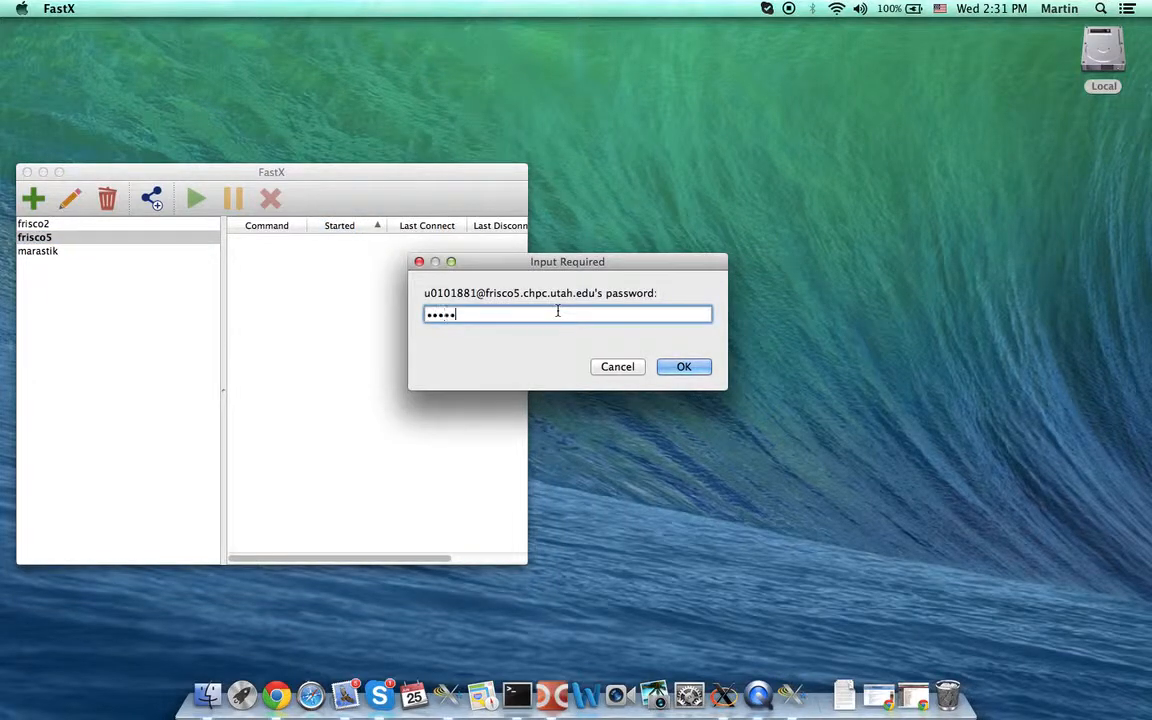
click(681, 370)
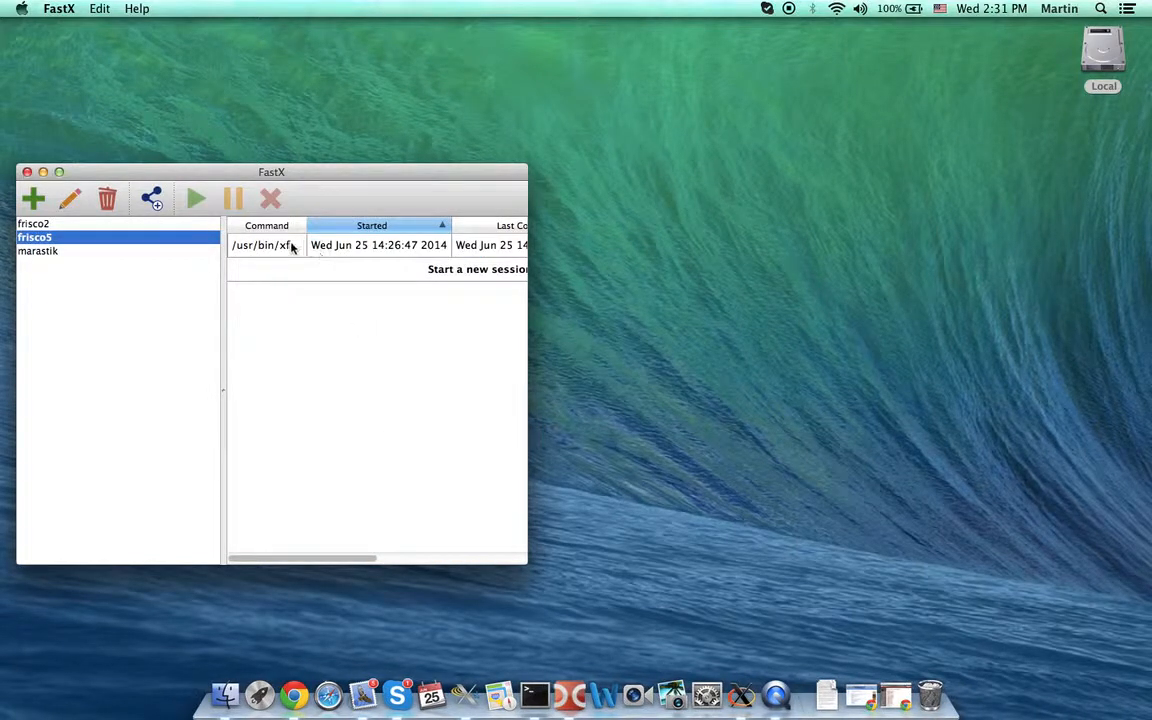
click(292, 247)
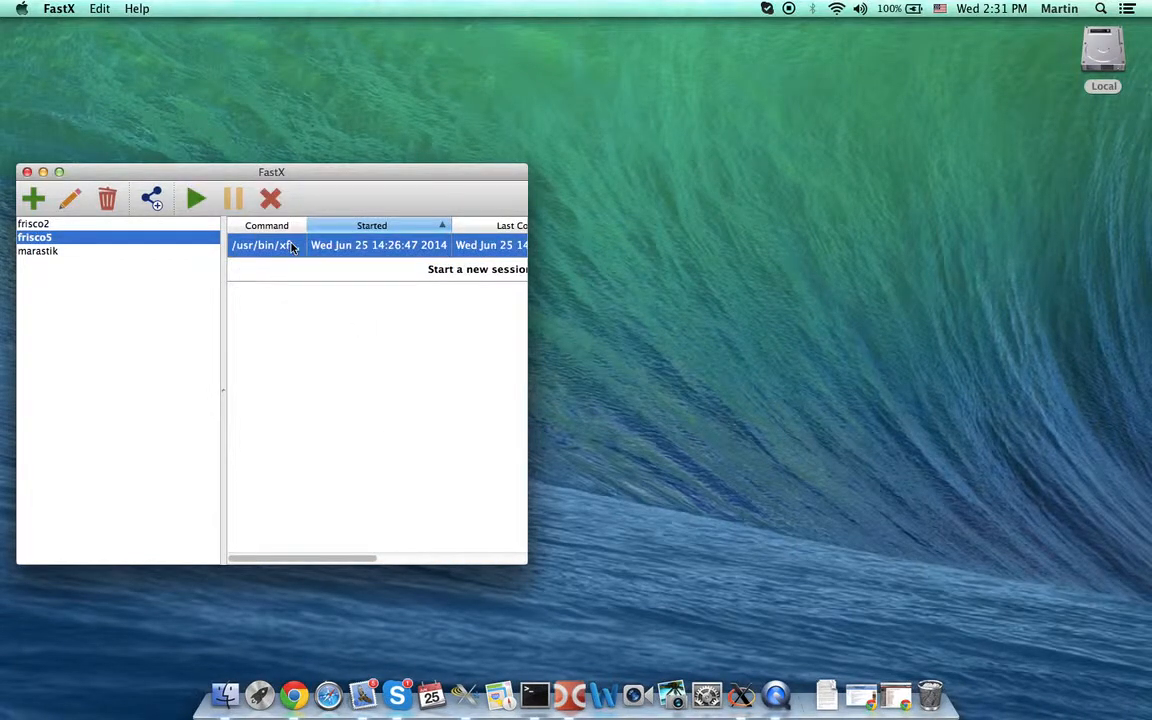
double_click(292, 247)
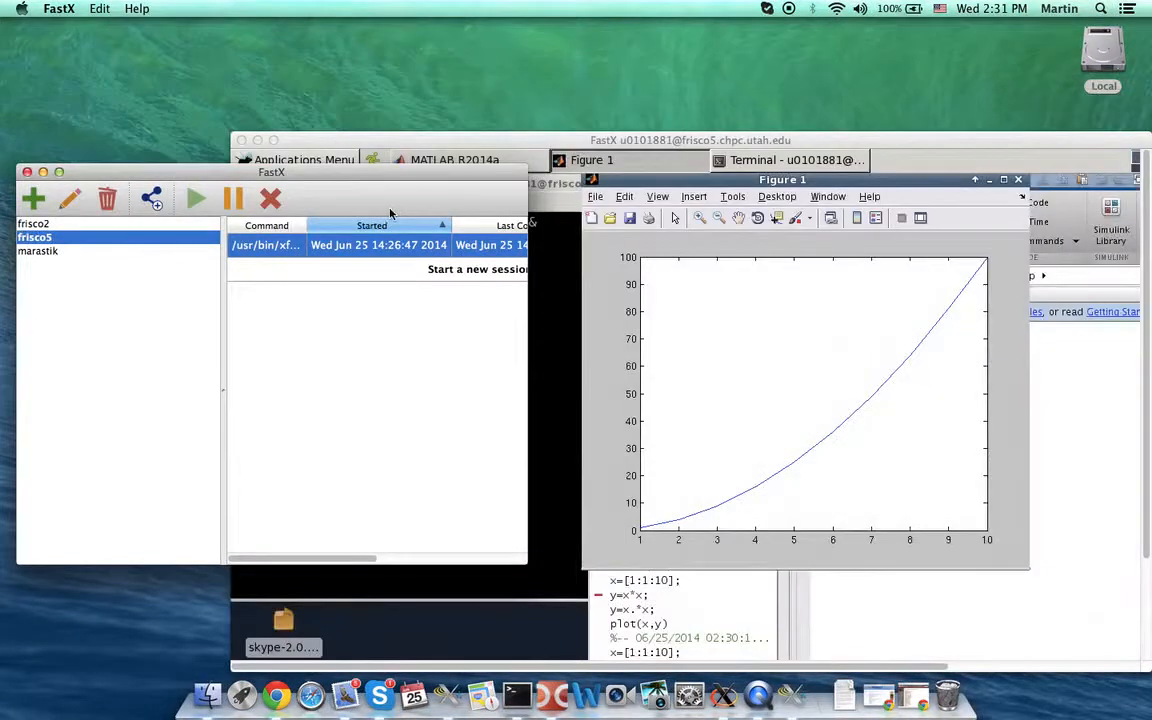
drag(552, 145, 323, 33)
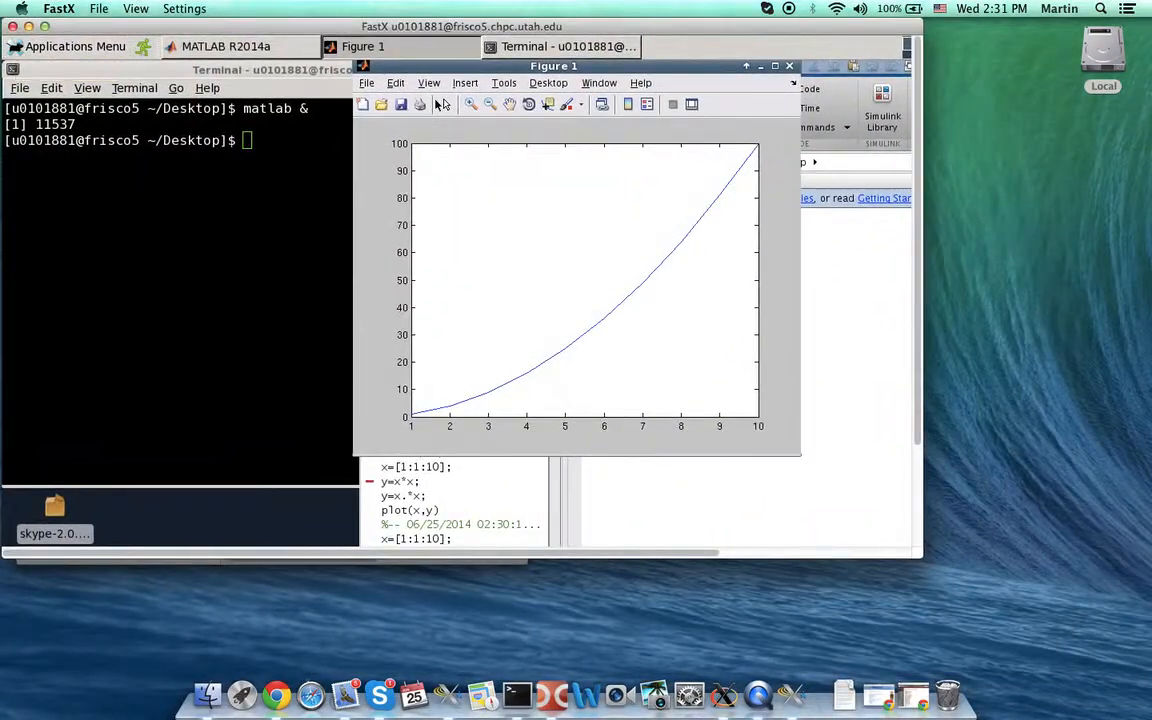
drag(921, 560, 1147, 680)
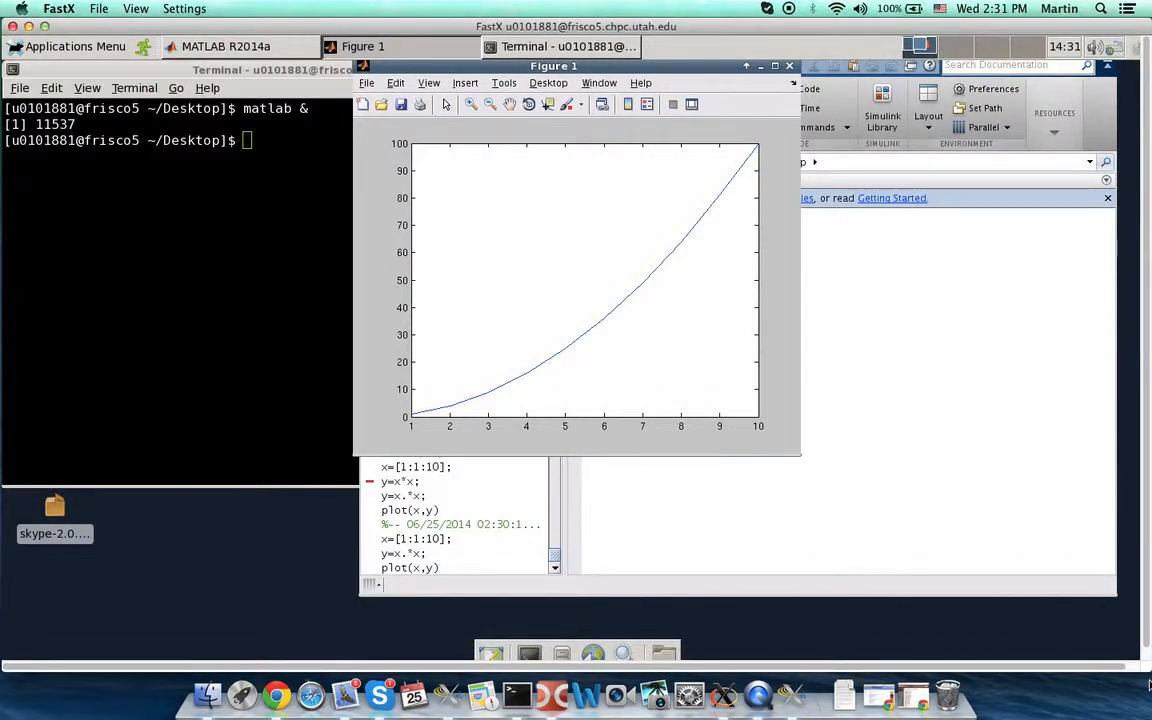
- Resize the remote desktop to fit the window and close Figure 1
click(137, 10)
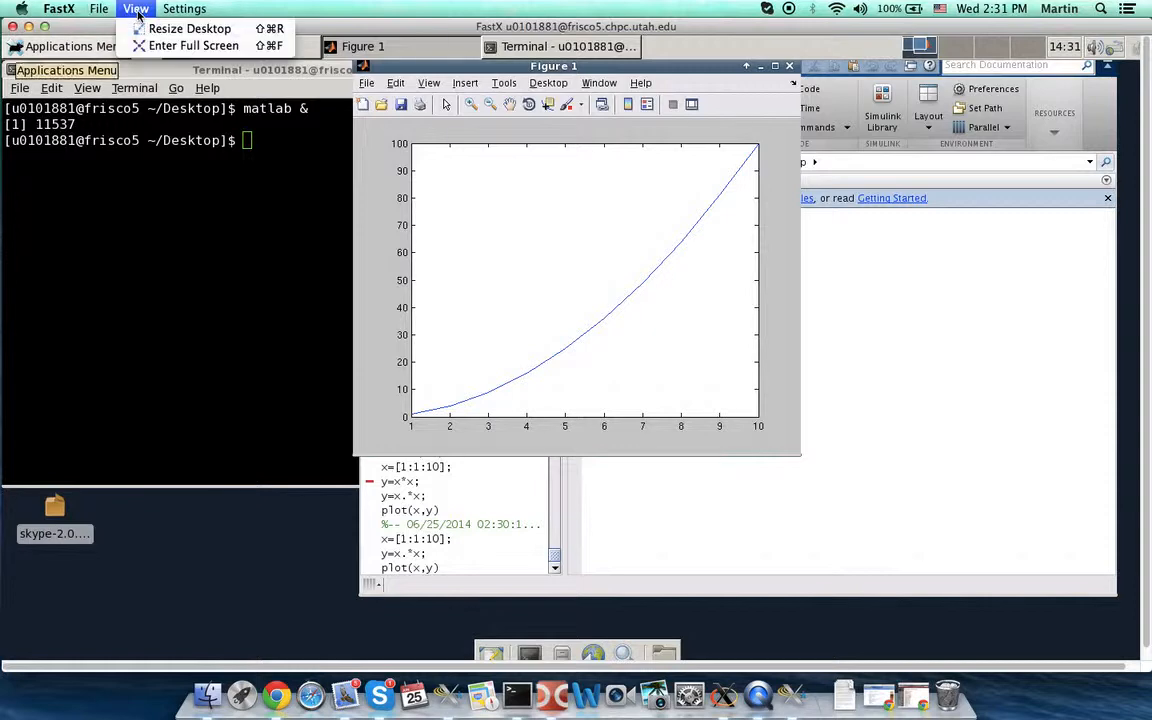
click(150, 30)
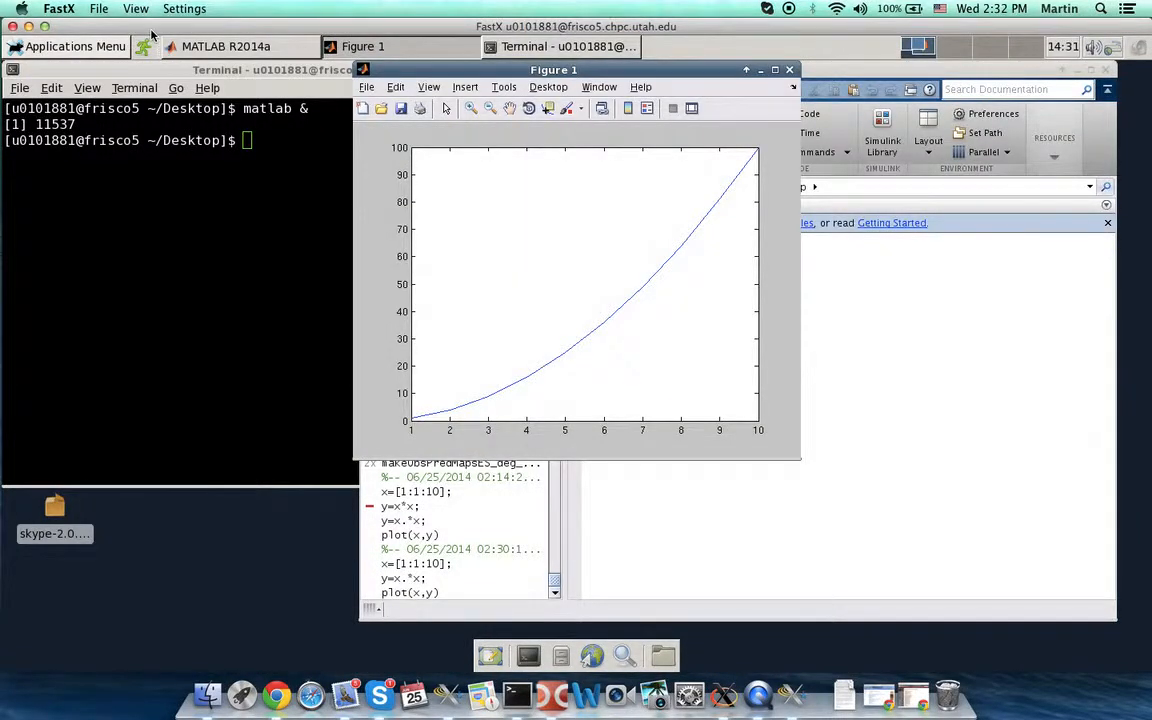
click(789, 70)
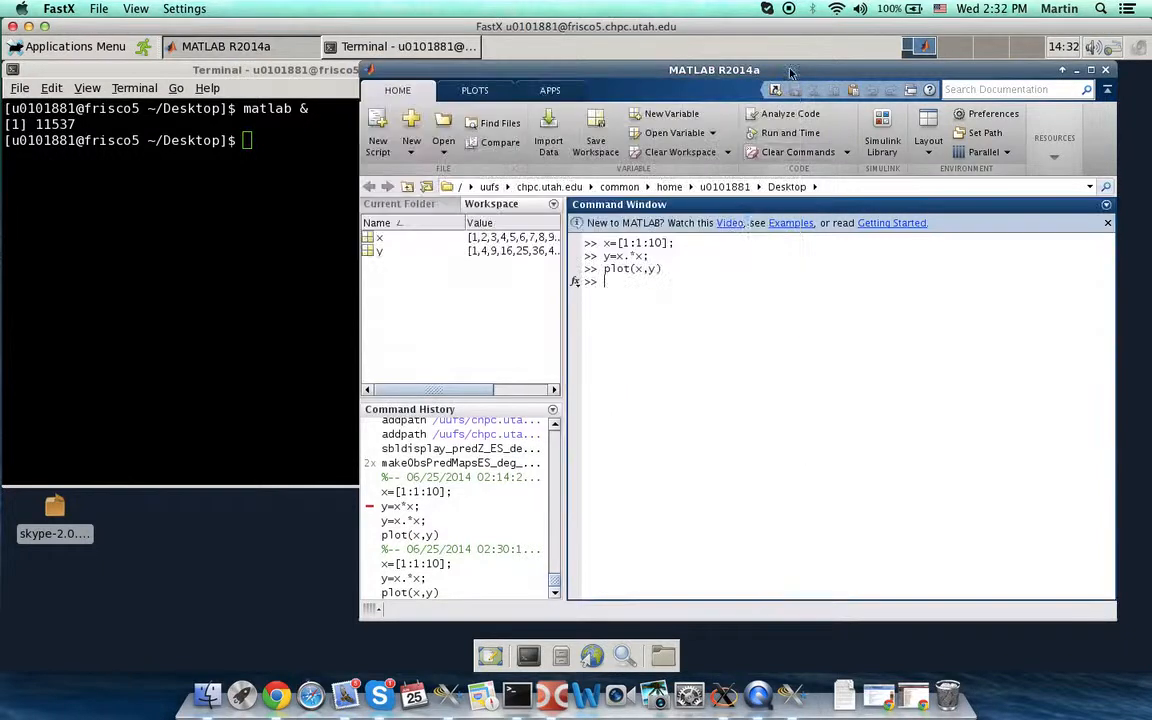
- Run clear in the Command Window to empty the MATLAB workspace
text(clear)
key(Return)
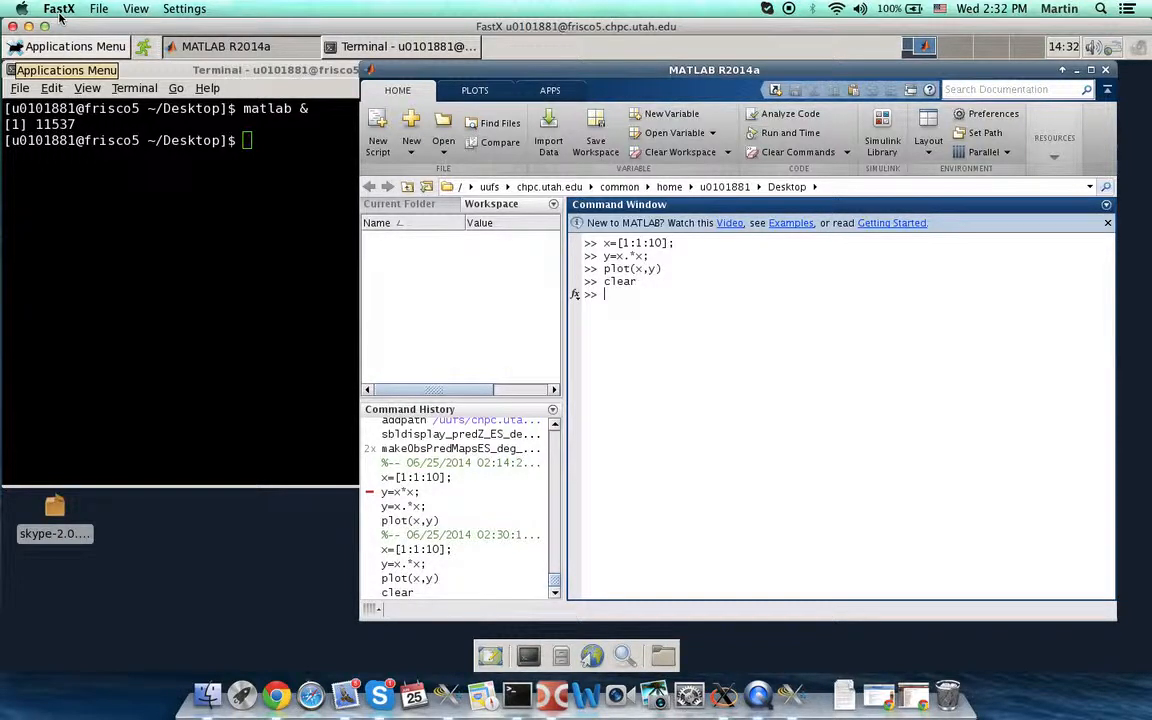
click(60, 12)
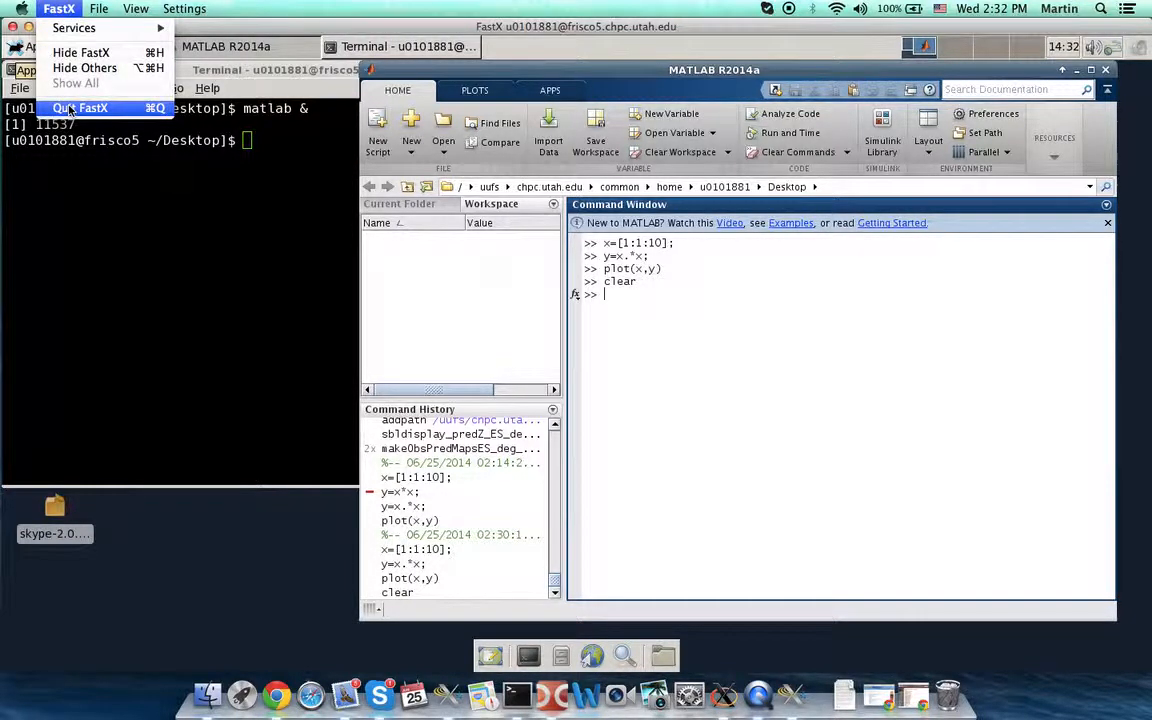